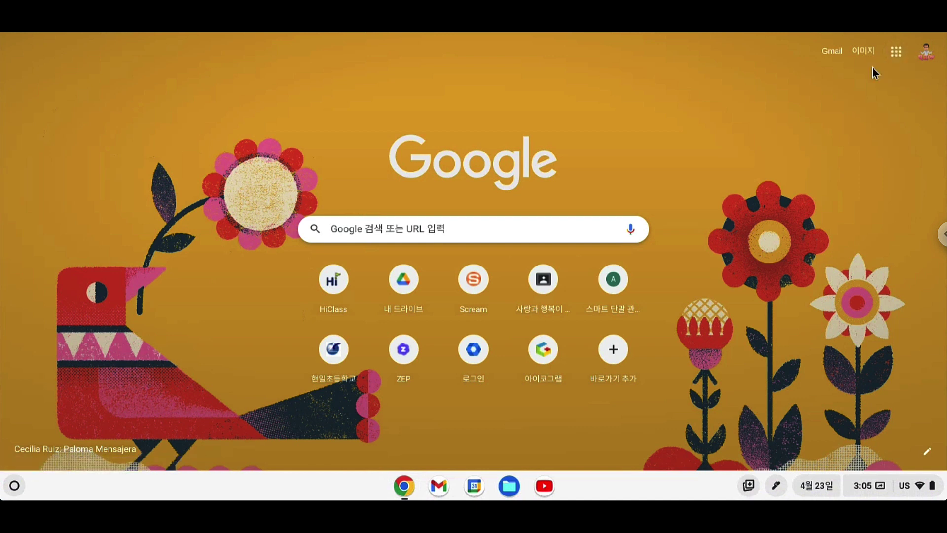
Move the 관리 콘솔 shortcut into the Docs position in the Google apps launcher
click(896, 51)
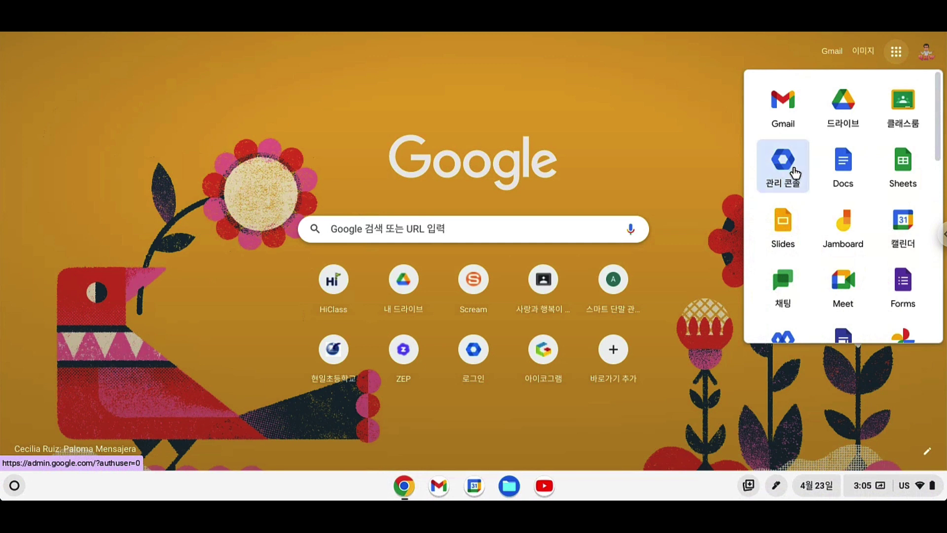
drag(795, 174, 845, 163)
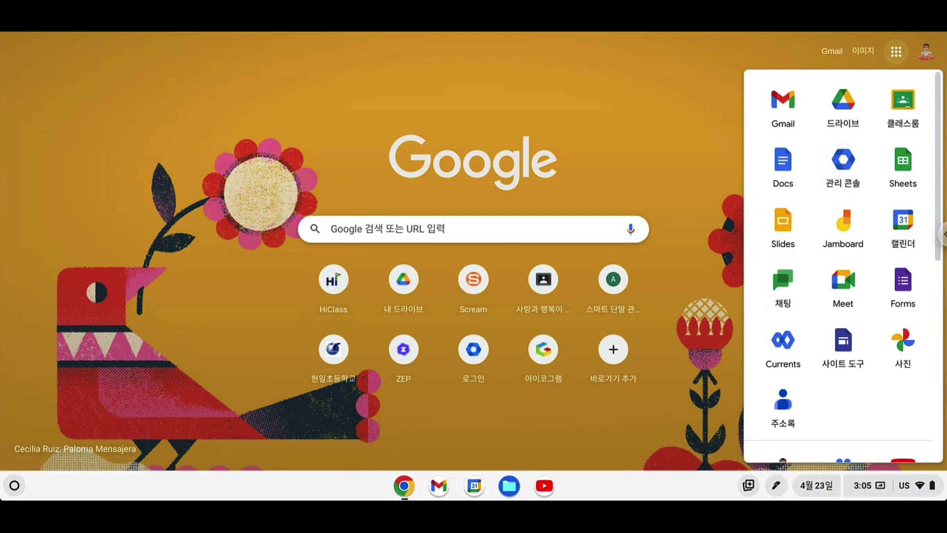
Open the Google Admin console at its admin.google.com address
key(ctrl+l)
text(adm)
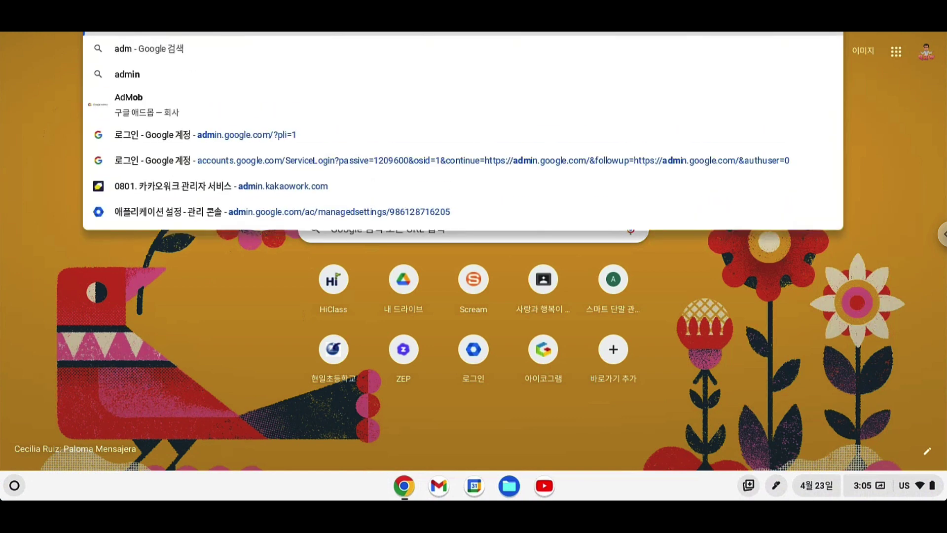
text(in)
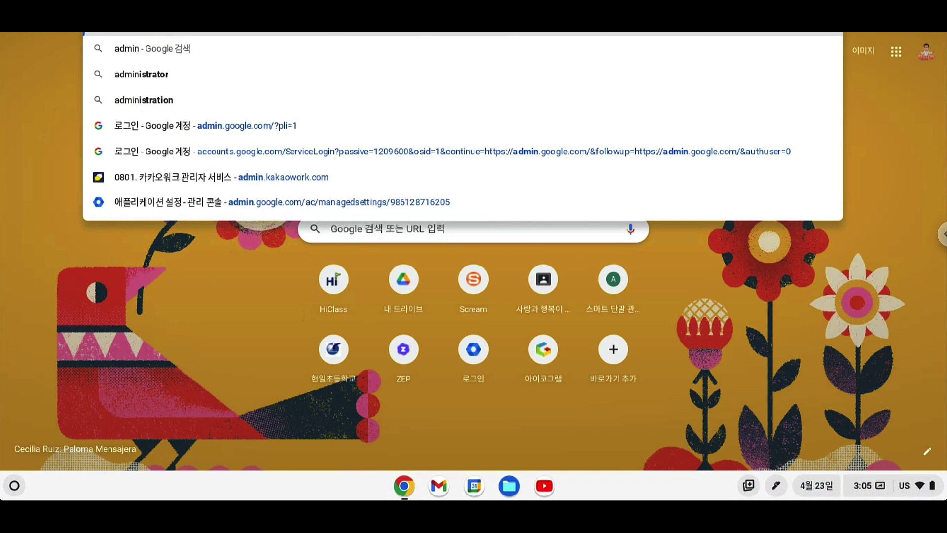
key(Return)
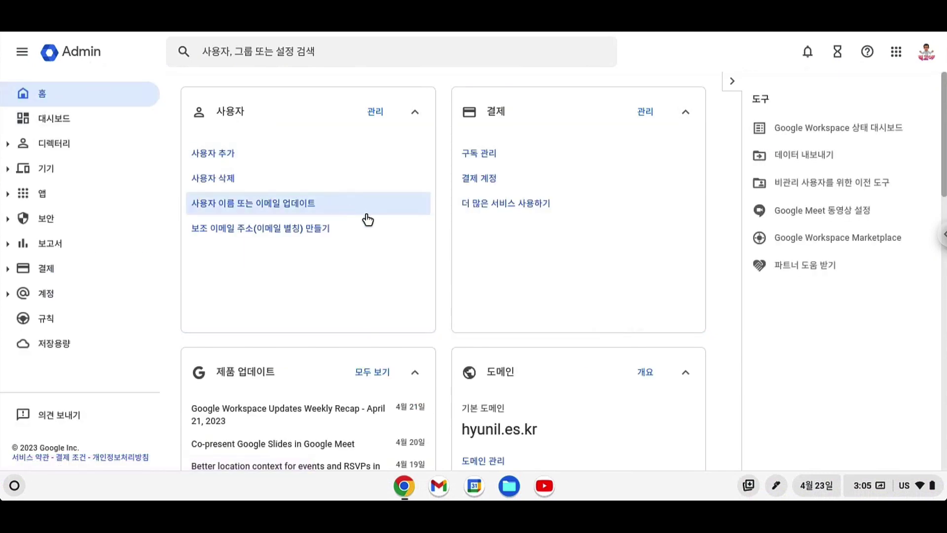
Review the dashboard and the contact sharing options (연락처 공유) in the directory settings
click(106, 121)
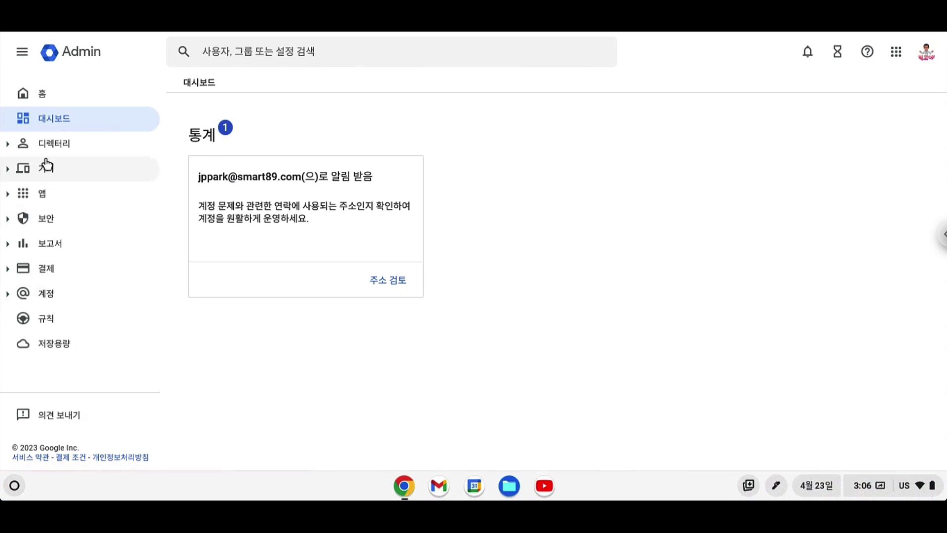
click(15, 145)
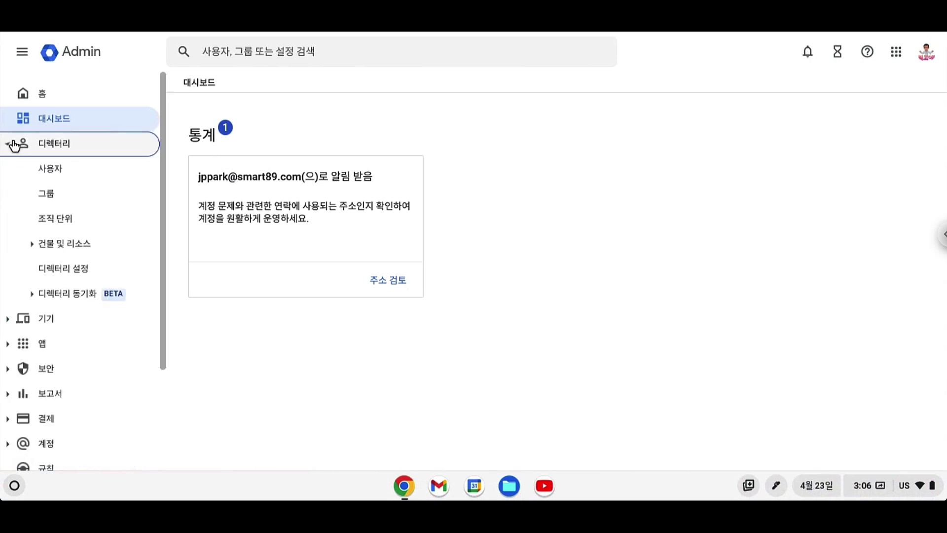
click(82, 269)
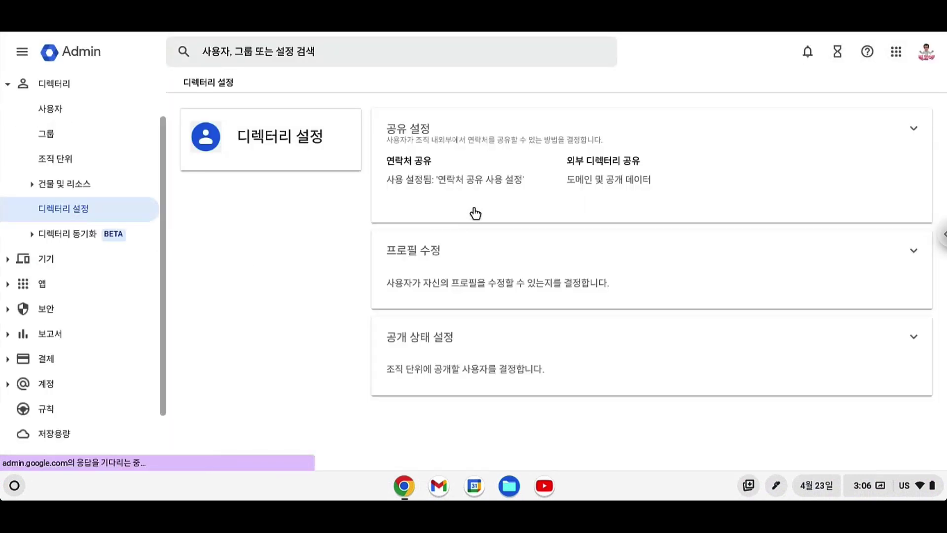
click(435, 177)
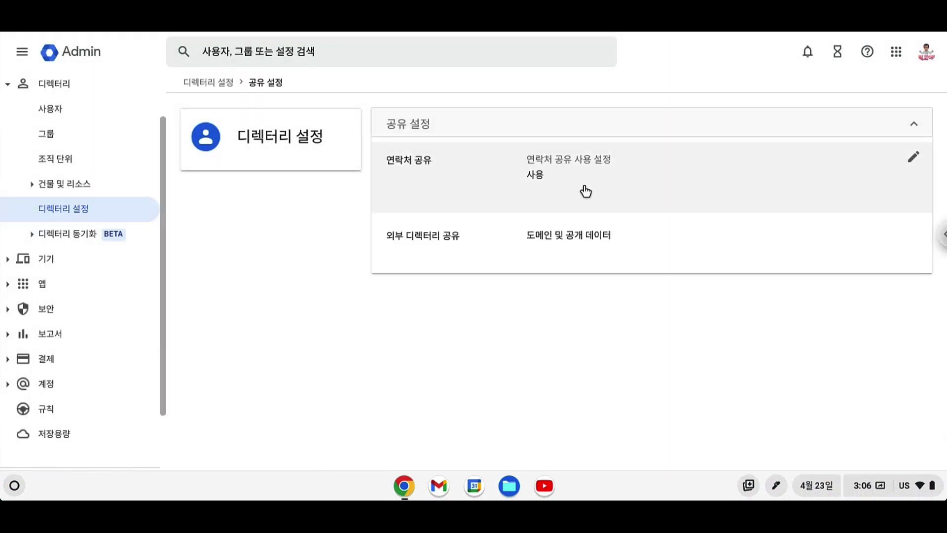
click(890, 178)
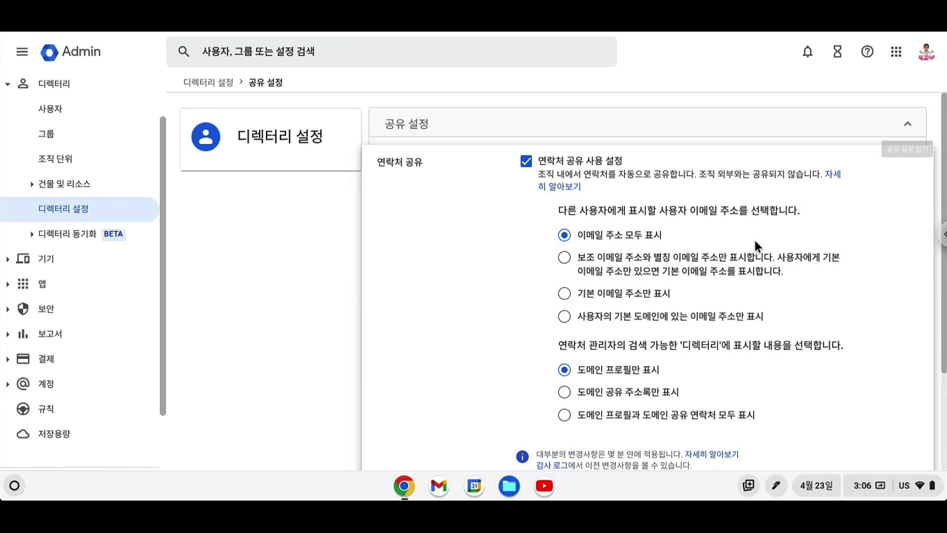
scroll(754, 240, down, 3)
scroll(755, 242, up, 3)
click(908, 129)
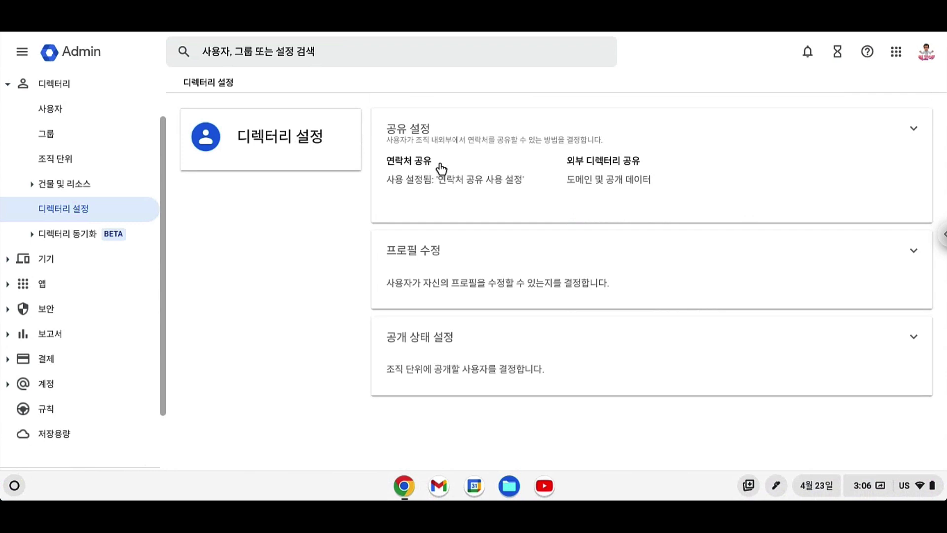
View the directory's user list and group list
click(101, 113)
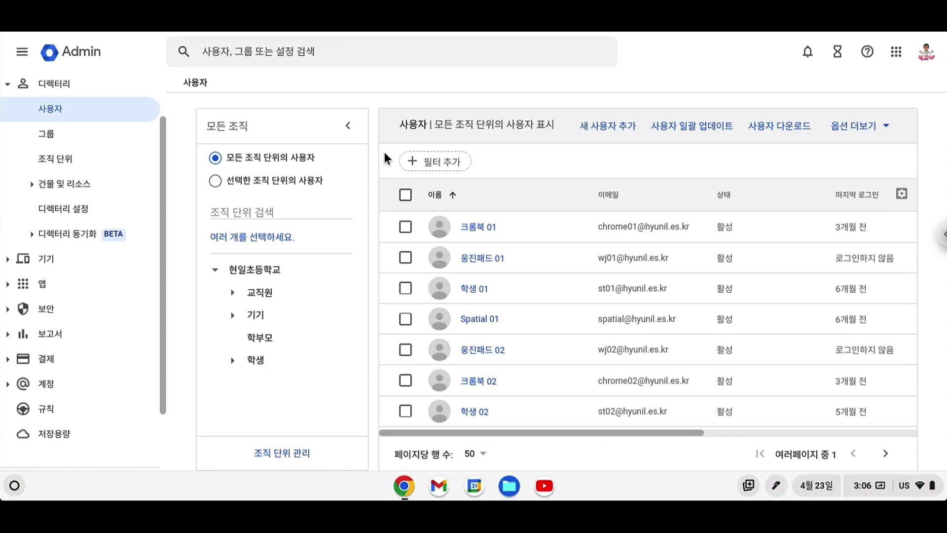
click(586, 125)
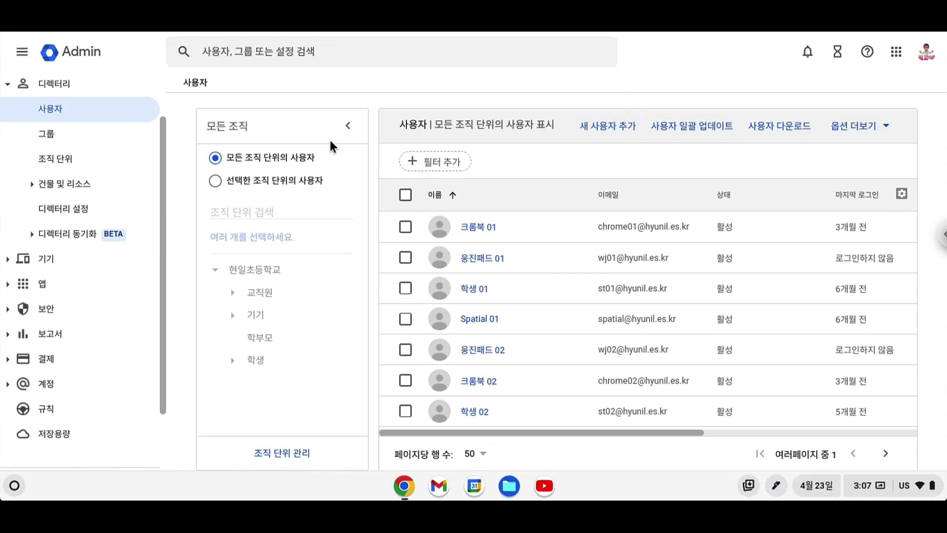
click(120, 133)
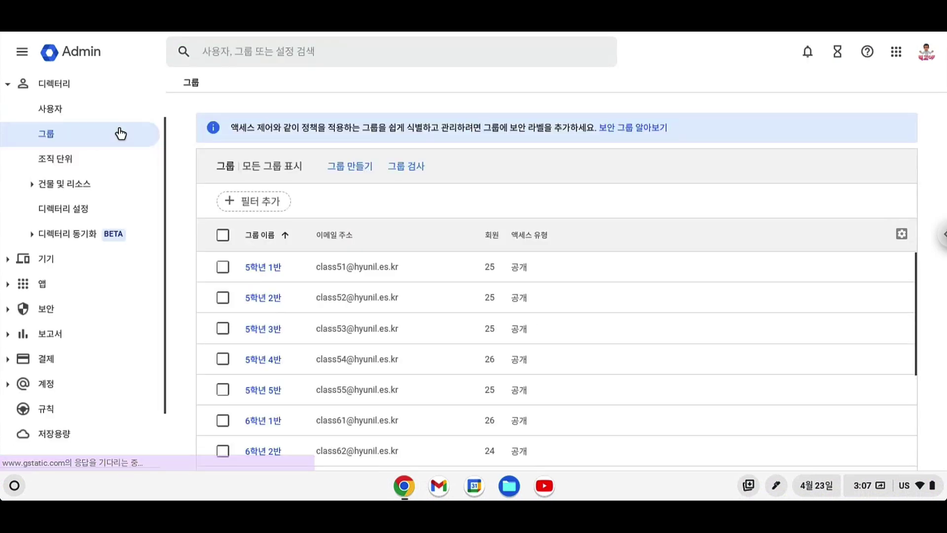
Create a new organizational unit named Test directly under 현일초등학교
click(87, 171)
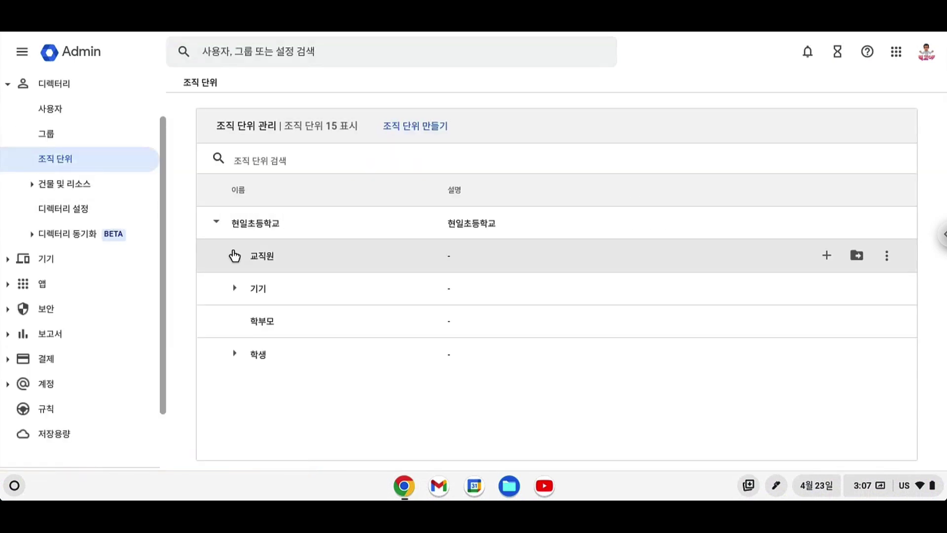
click(234, 256)
click(235, 256)
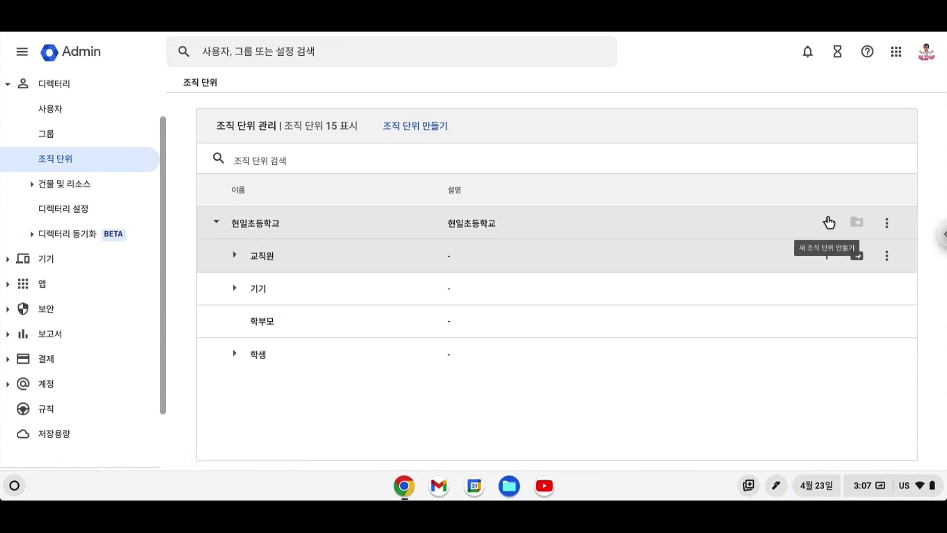
click(828, 222)
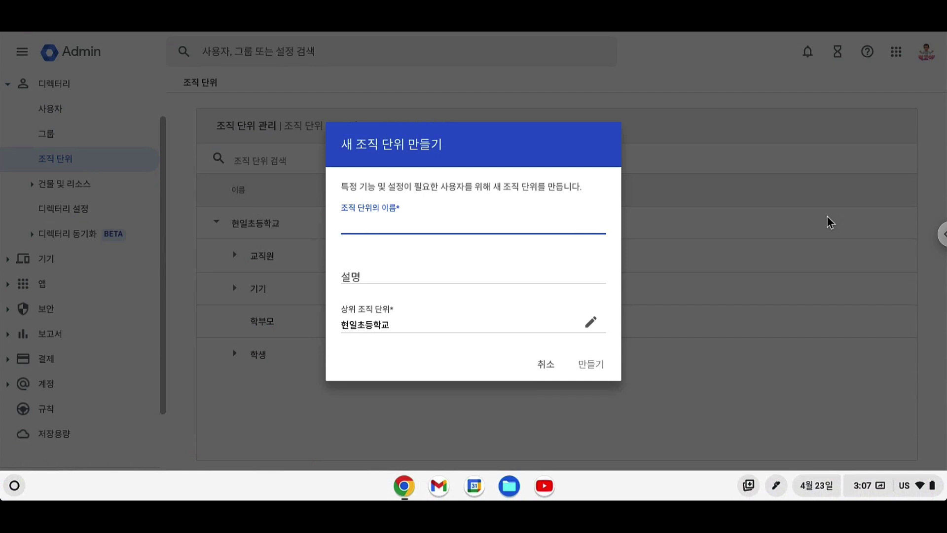
text(Test)
key(Return)
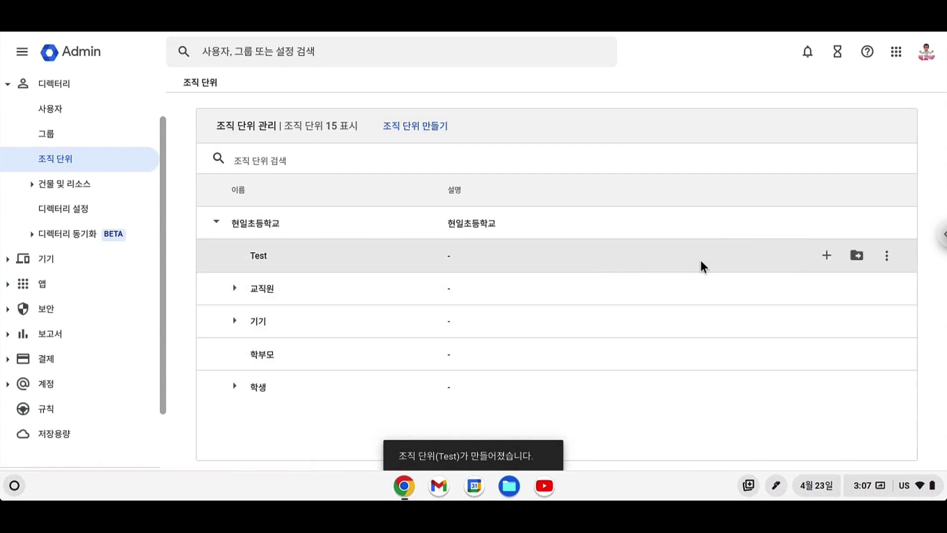
Create a sub-unit named Test 01 inside the Test organizational unit and collapse the Test branch
click(822, 256)
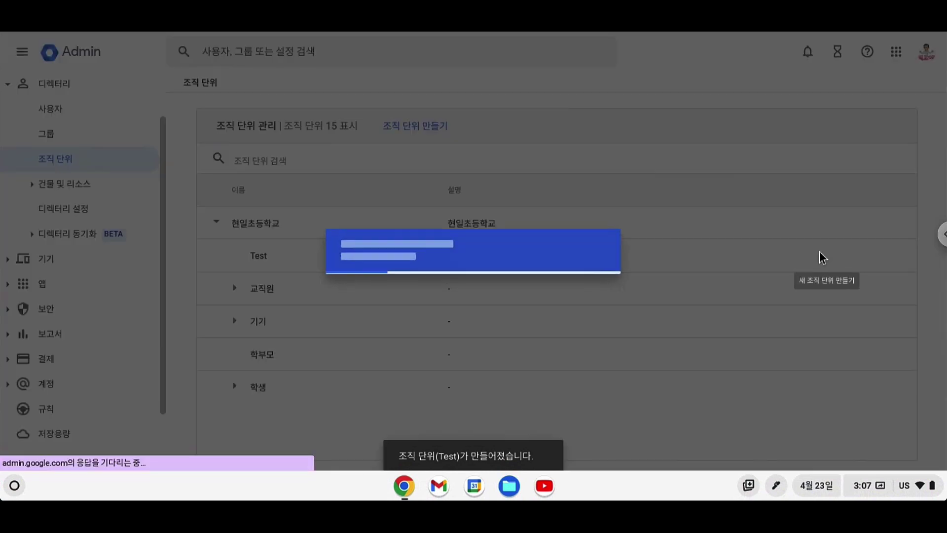
text(Tes)
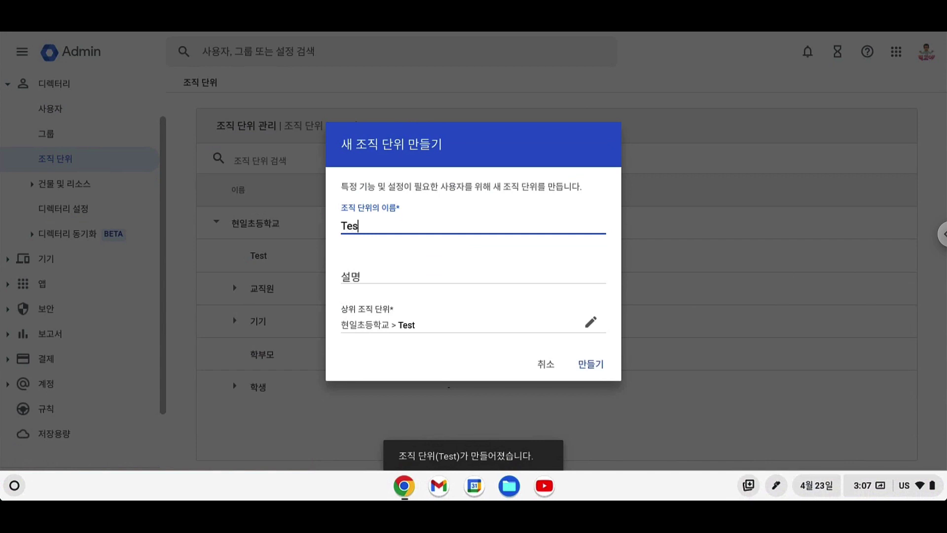
text(t 01)
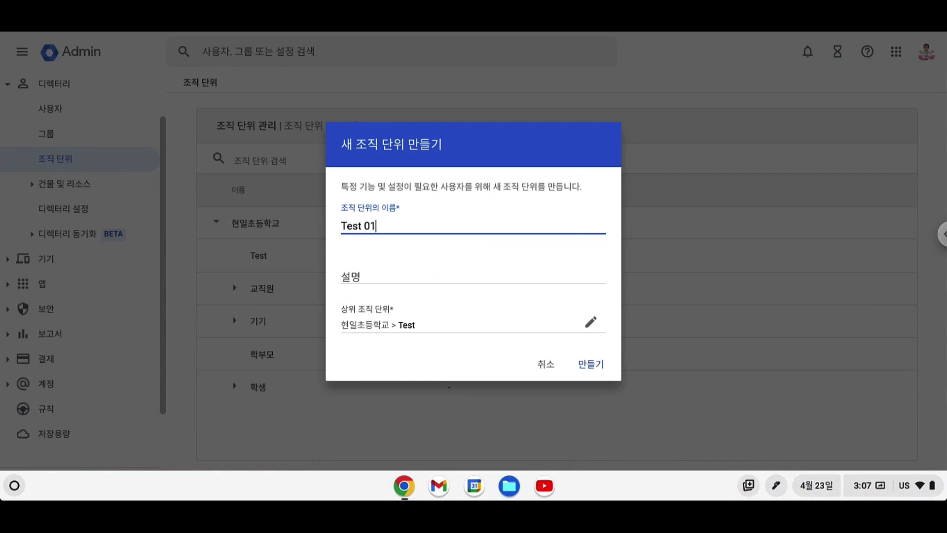
key(Return)
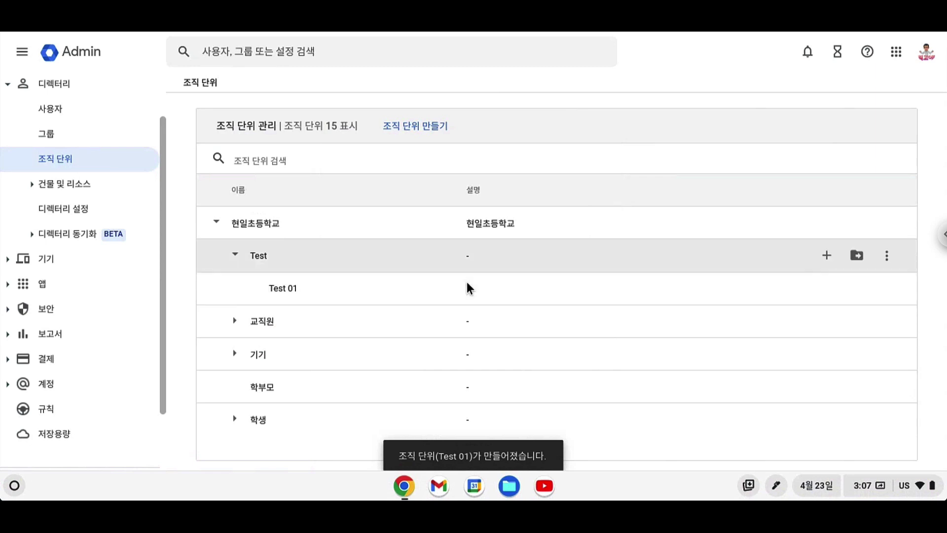
click(237, 254)
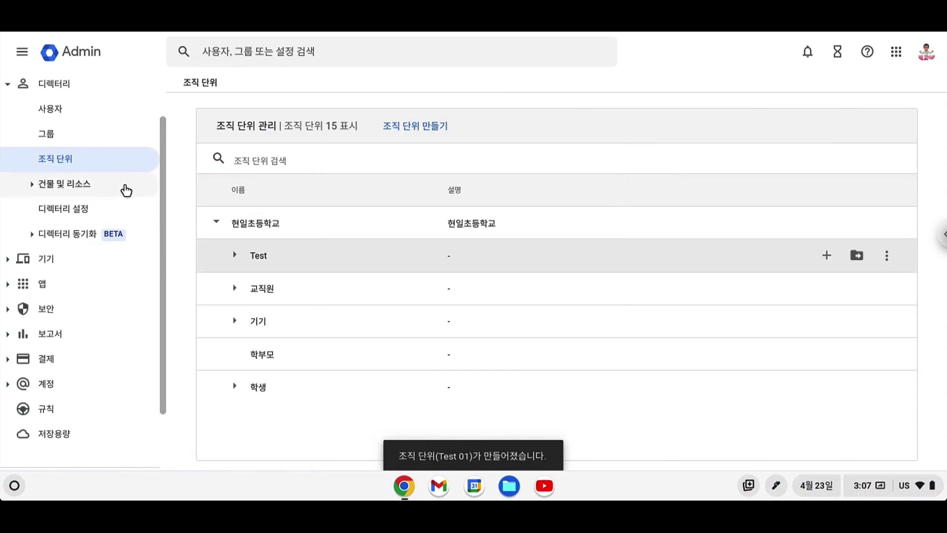
Look over the entries under 건물 및 리소스 and collapse the directory section
click(126, 189)
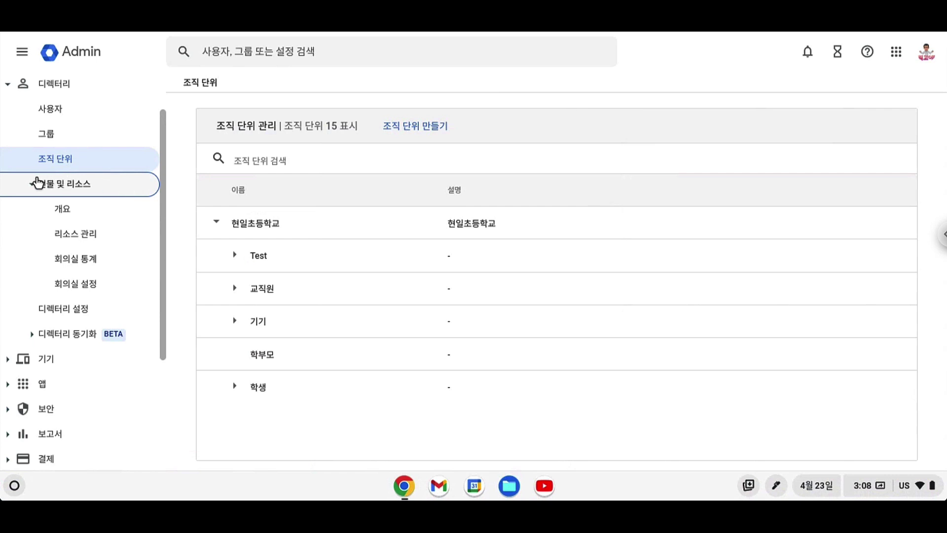
click(38, 183)
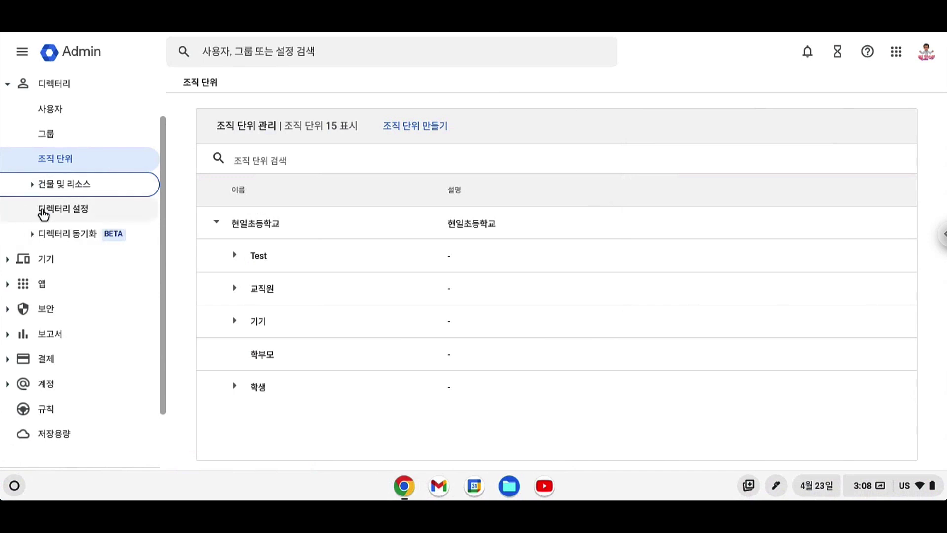
click(11, 84)
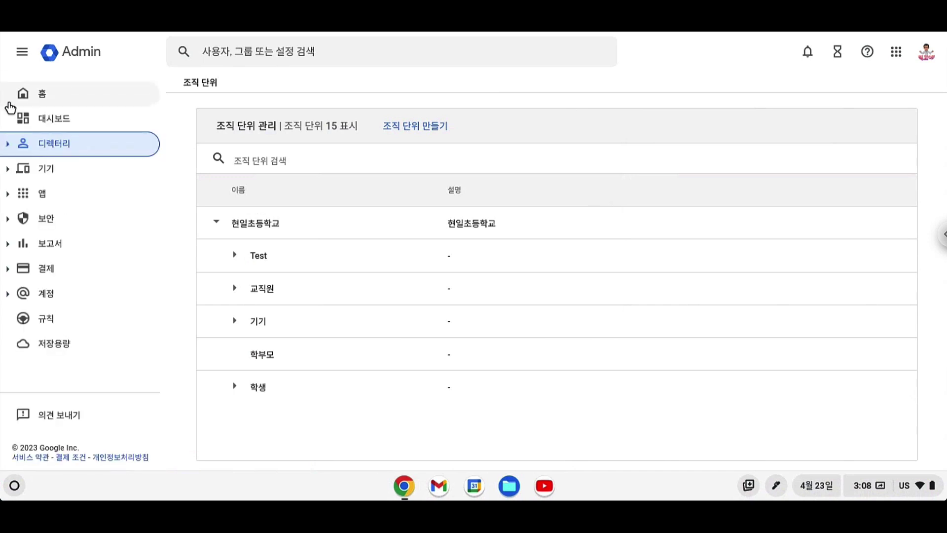
Open the user and browser settings (사용자 및 브라우저) for Chrome devices
click(11, 172)
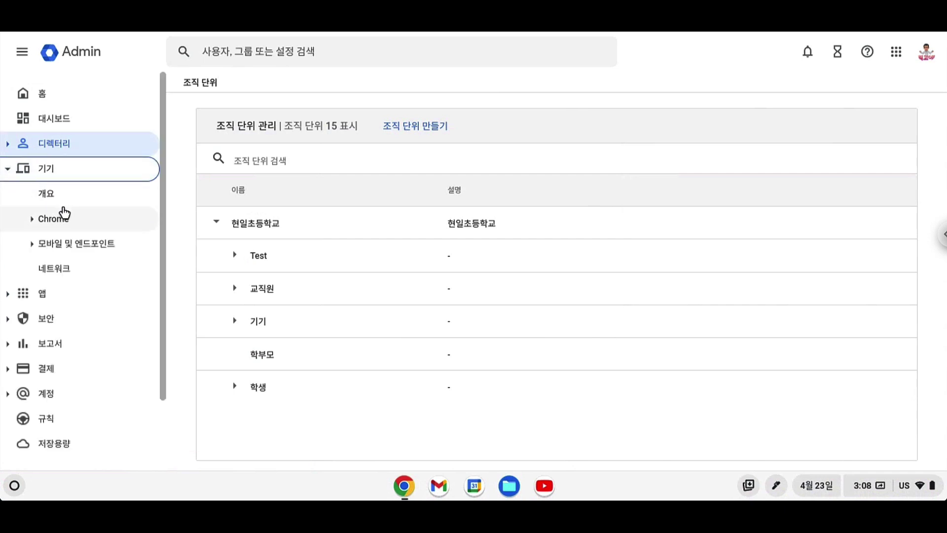
click(36, 218)
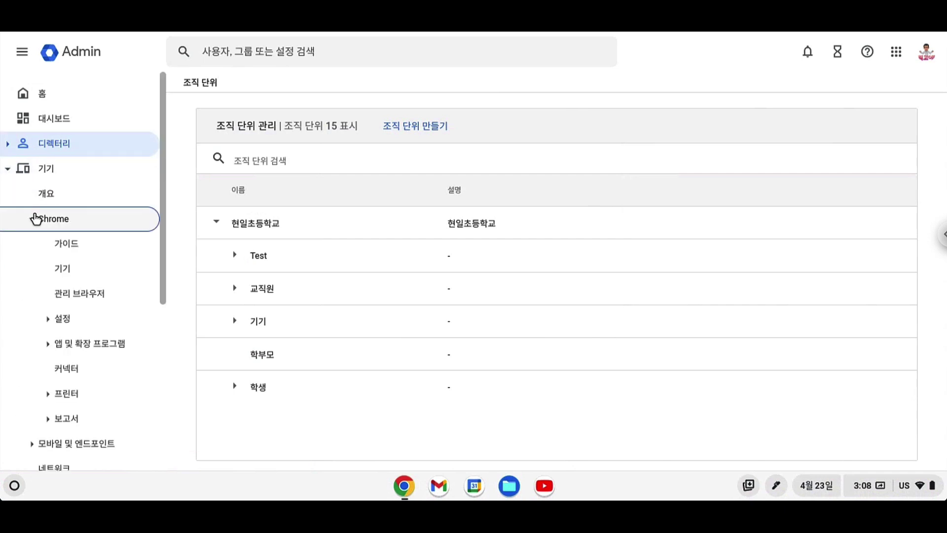
click(74, 318)
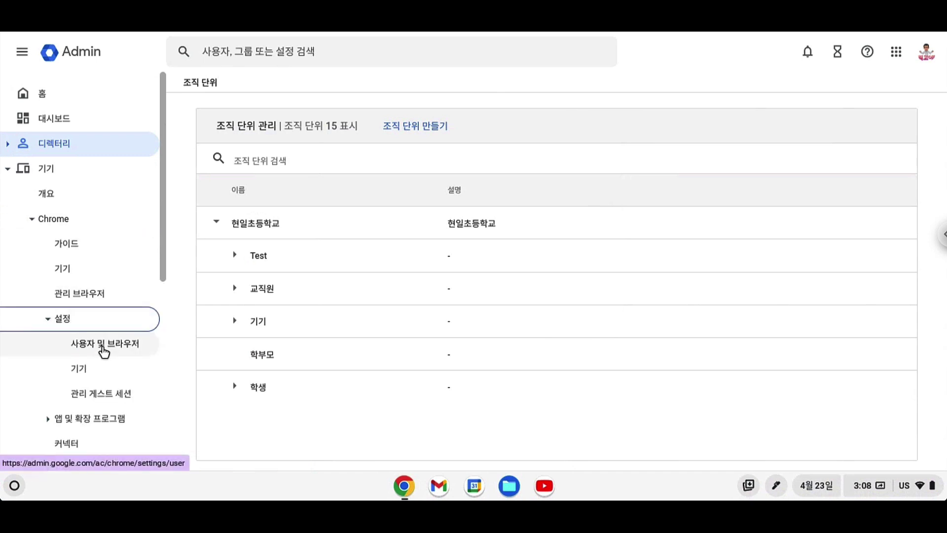
click(103, 347)
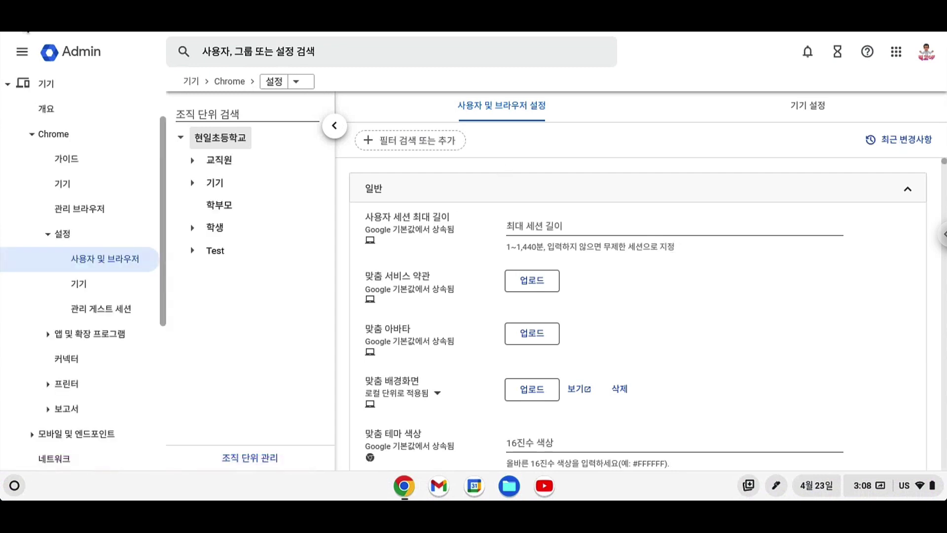
Look through the folders saved on the browser's bookmarks bar and close the folder list
click(27, 31)
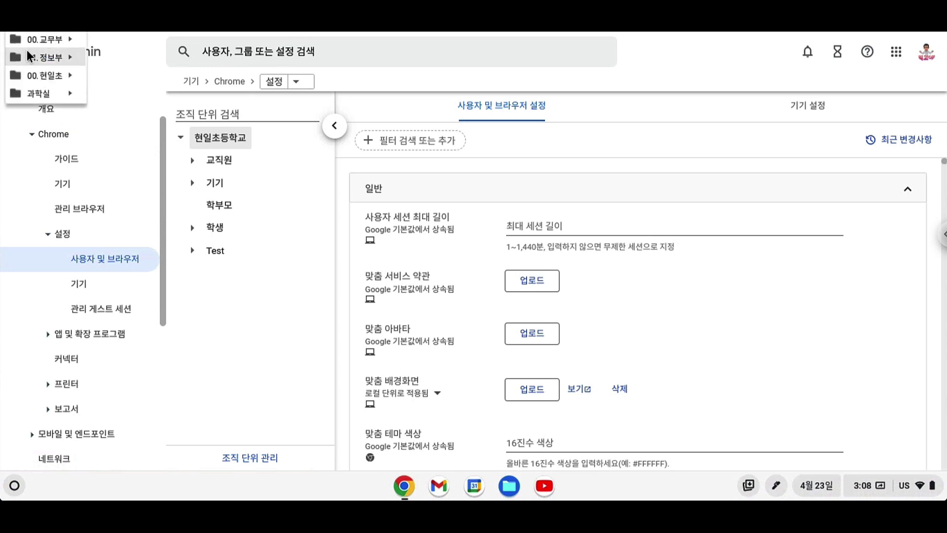
mouse_move(29, 92)
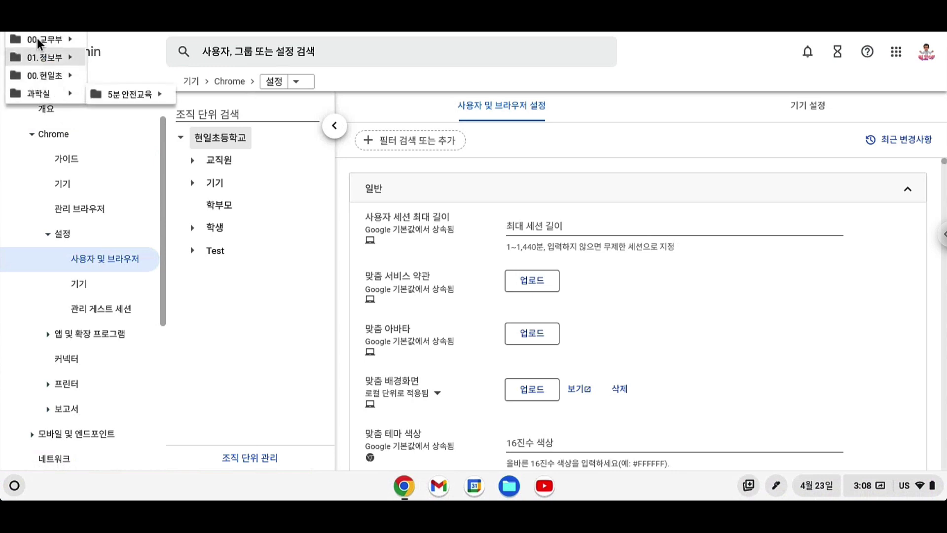
click(686, 337)
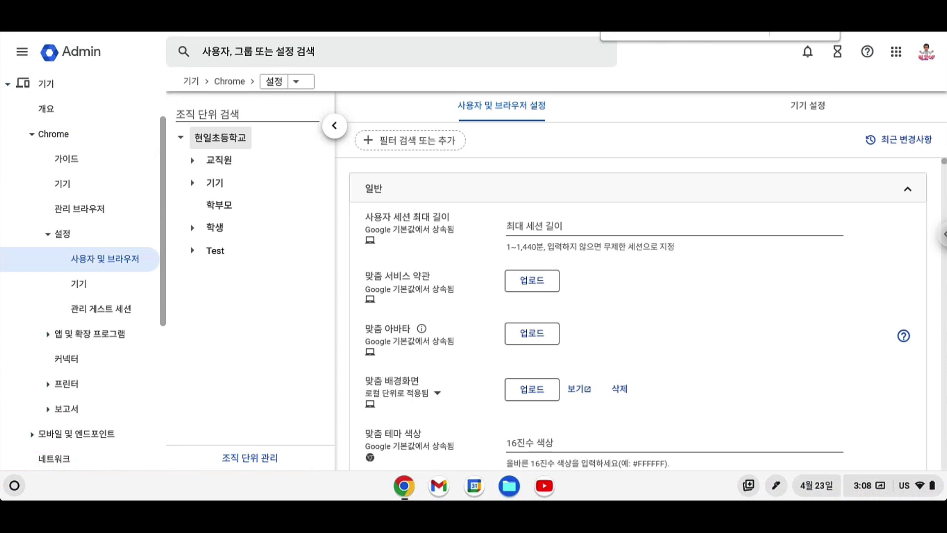
Find the managed bookmarks setting (관리 북마크) on the page by searching for 북마, and open its bookmark list for editing
key(ctrl+space)
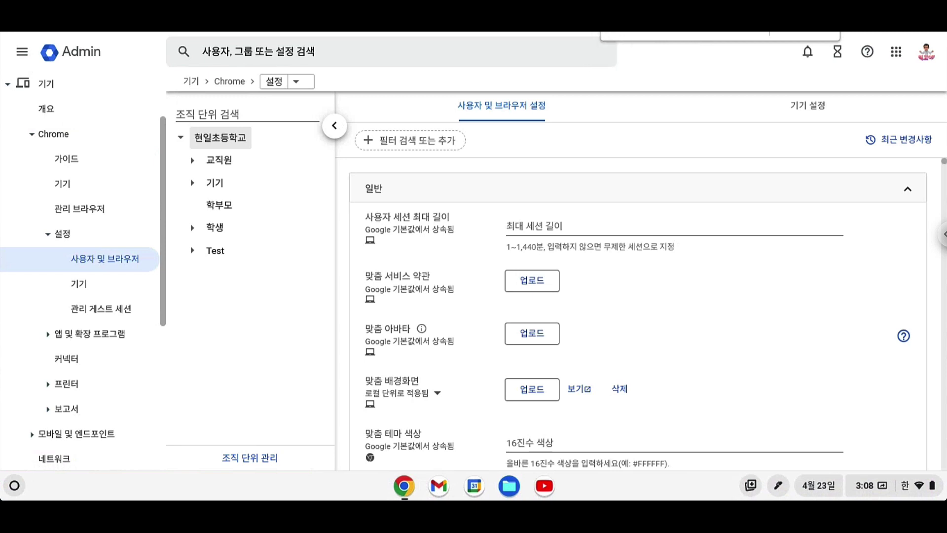
text(북)
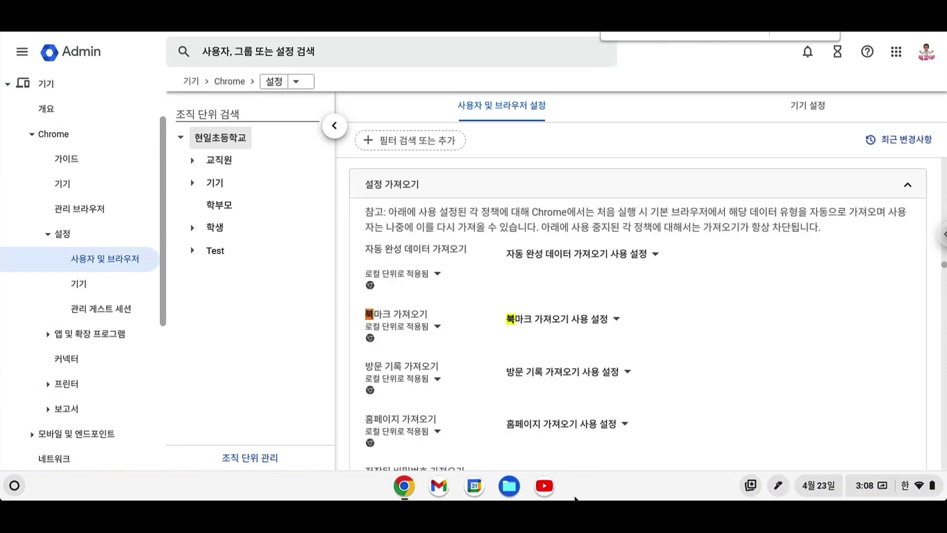
text(마)
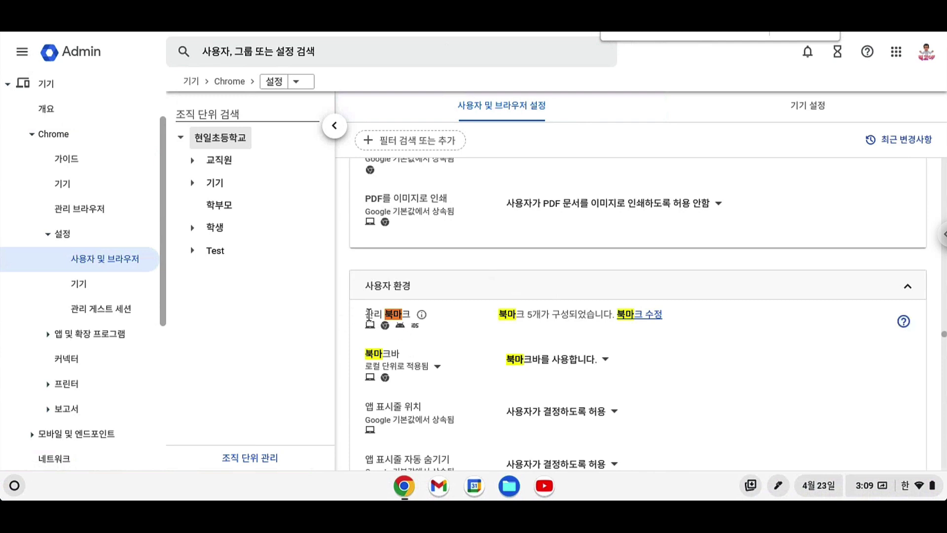
click(629, 315)
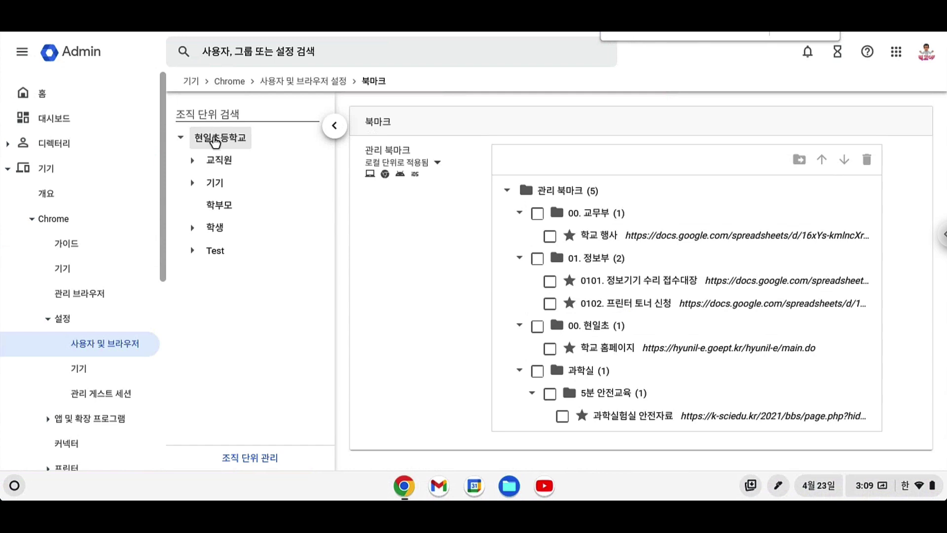
View the managed bookmarks of the 학생 organizational unit and check its inheritance options, keeping 로컬 단위로 적용됨
click(225, 233)
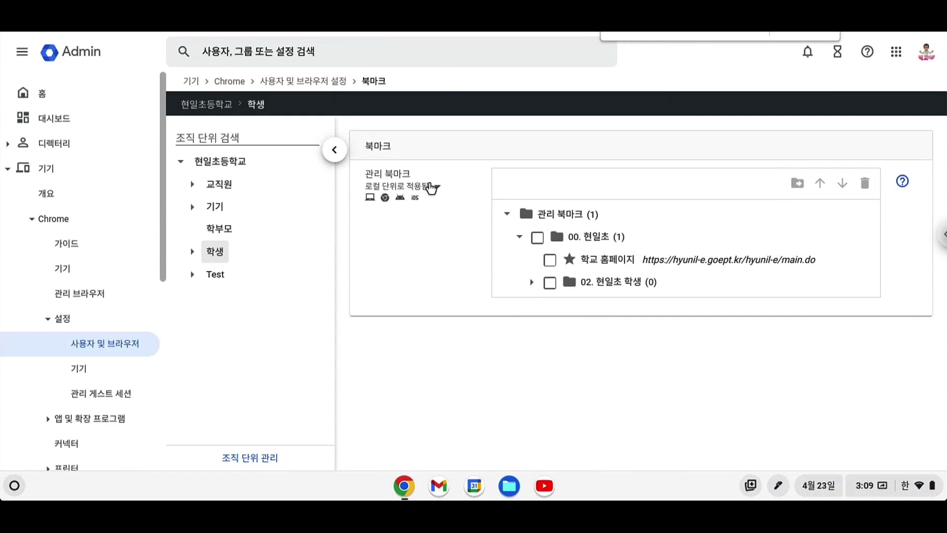
click(431, 187)
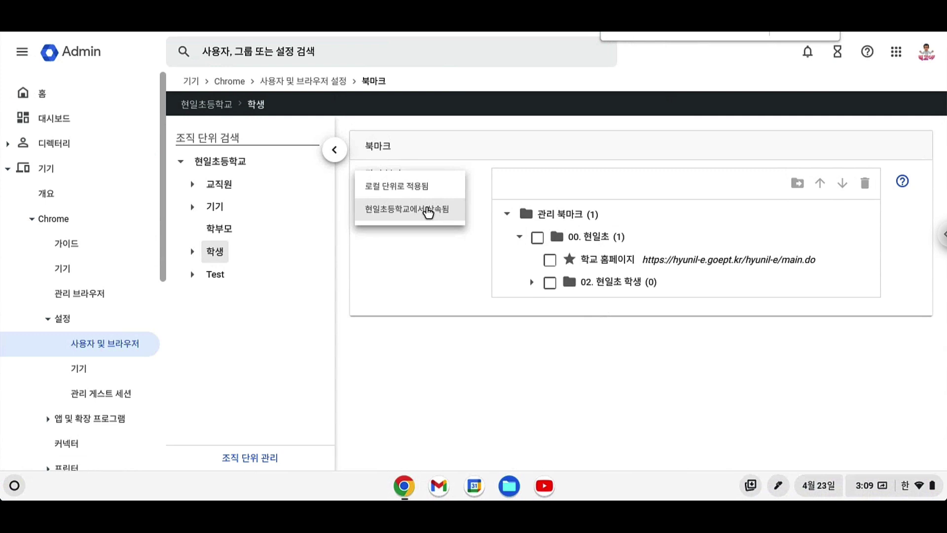
click(422, 191)
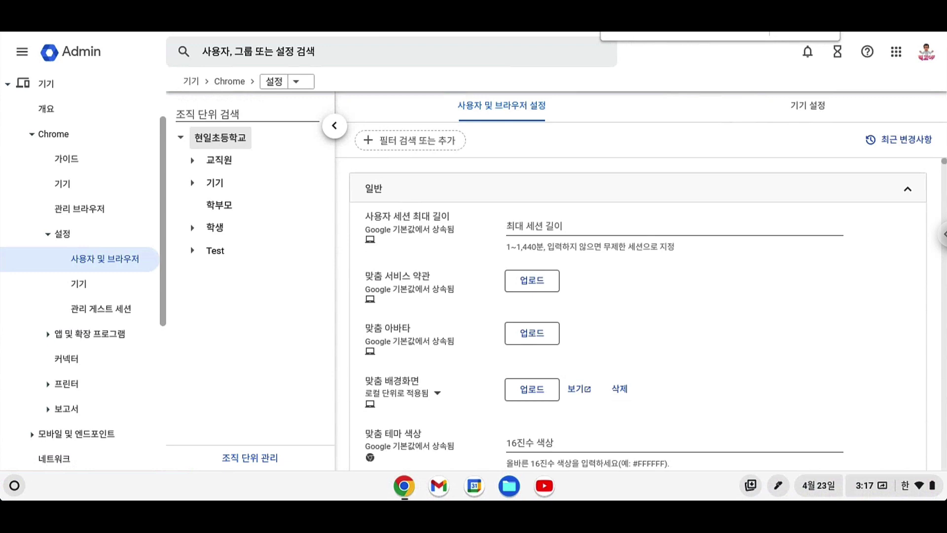
Find the URL 차단 setting on the user and browser settings page and check its inheritance options
key(ctrl+space)
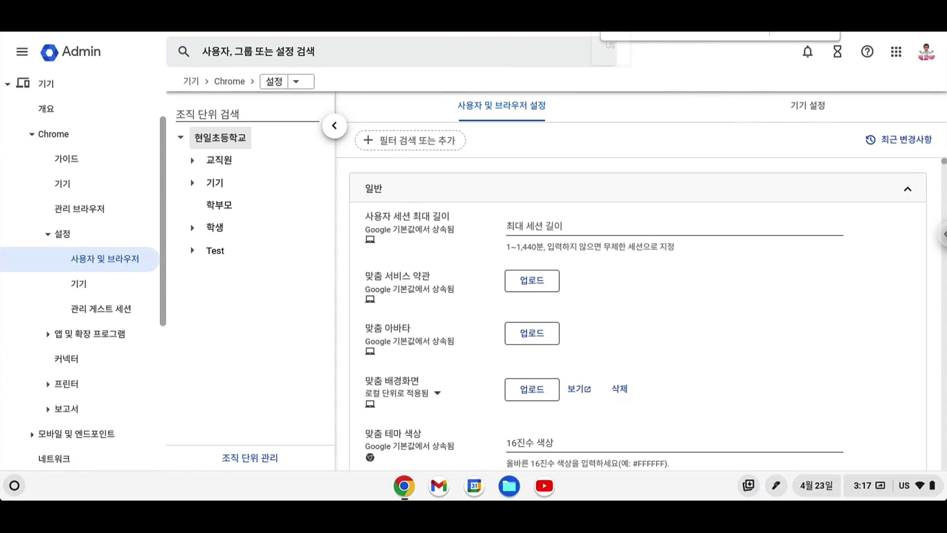
text(url)
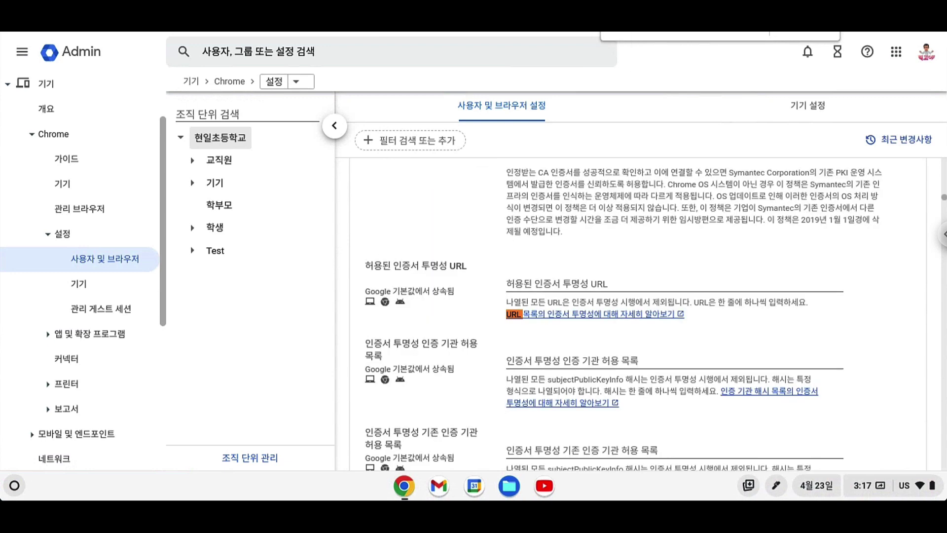
key(ctrl+space)
text(차)
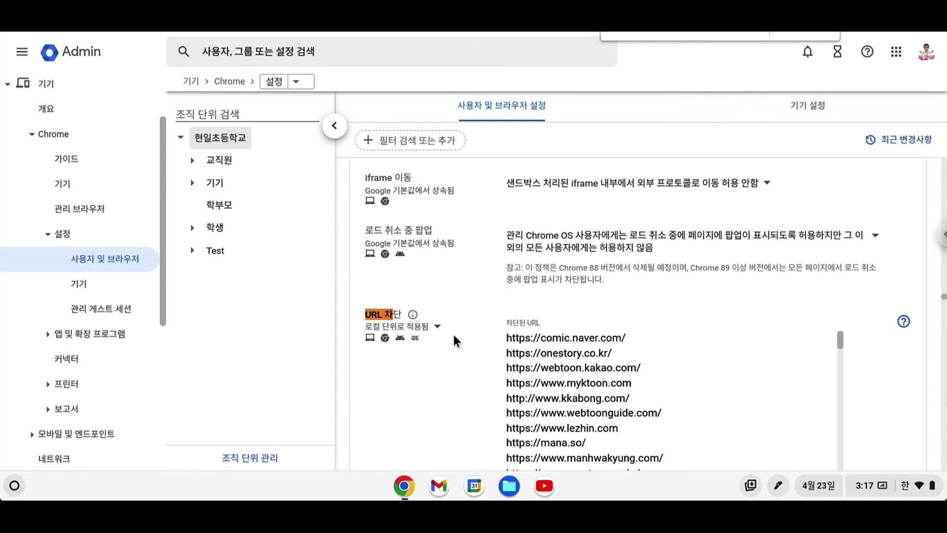
click(429, 326)
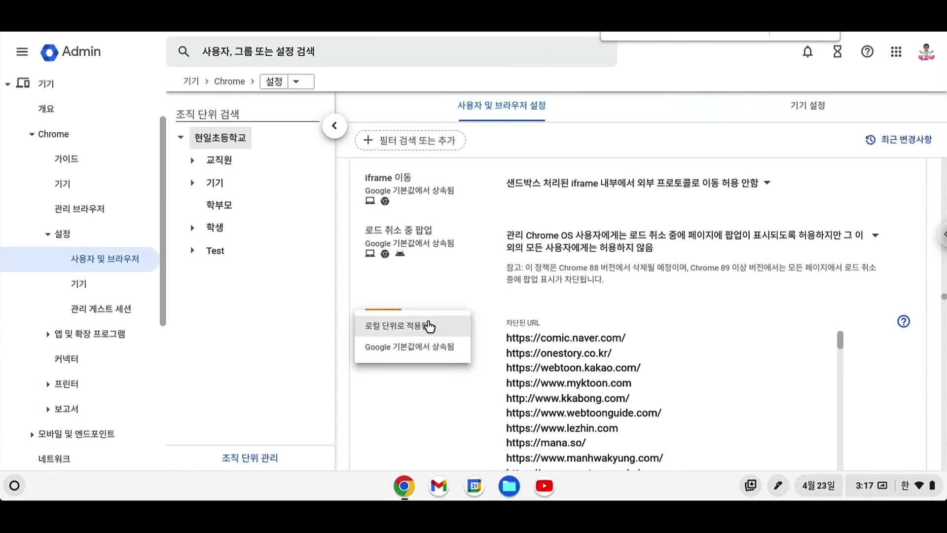
click(422, 276)
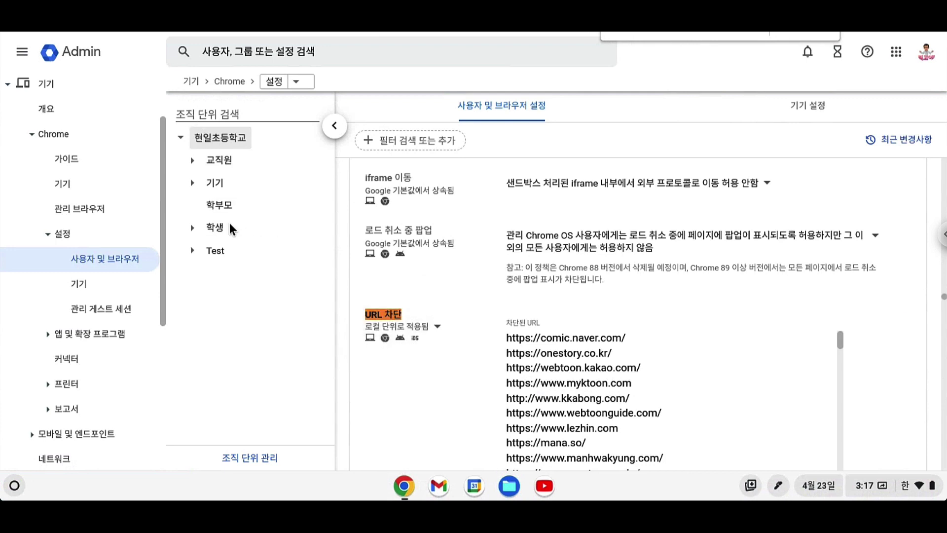
Look through the blocked URL list and the entry instructions below it in the URL 차단 setting
scroll(475, 321, down, 3)
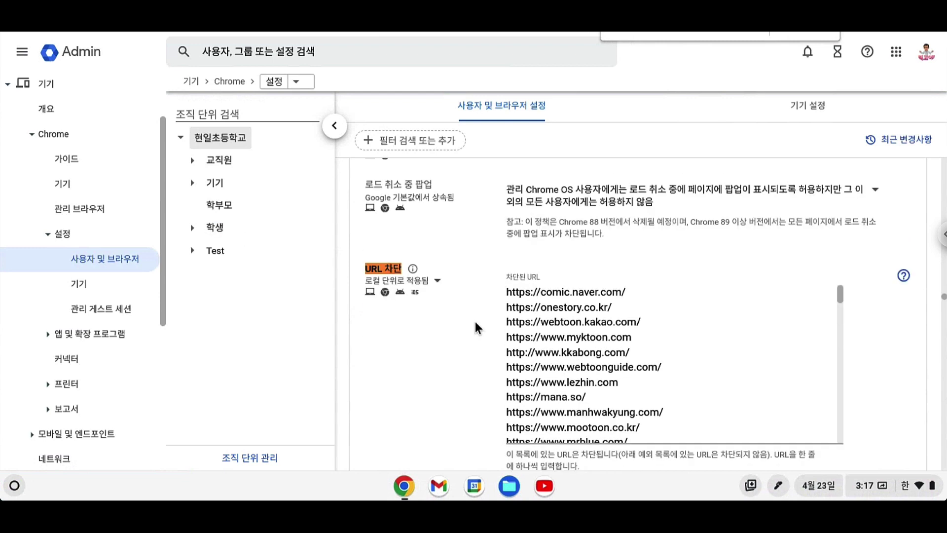
scroll(474, 325, up, 1)
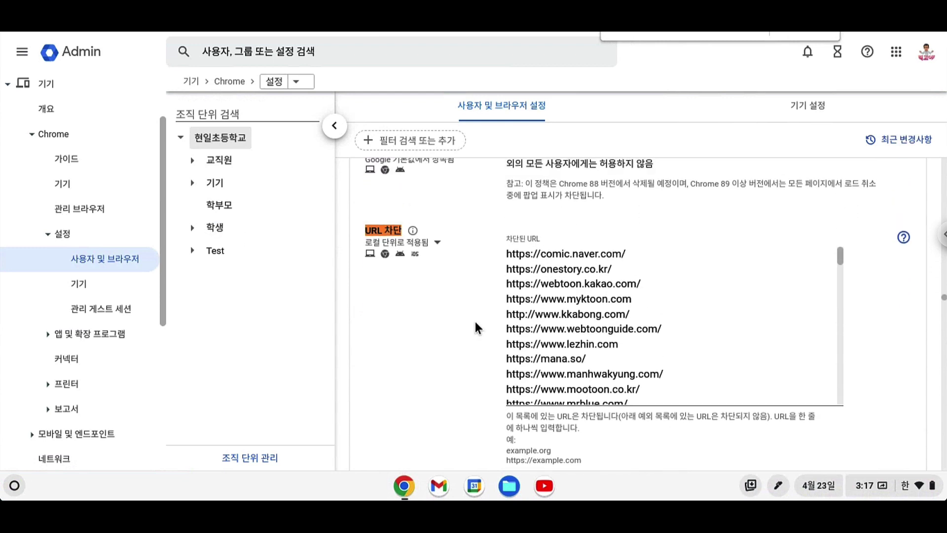
scroll(566, 250, down, 3)
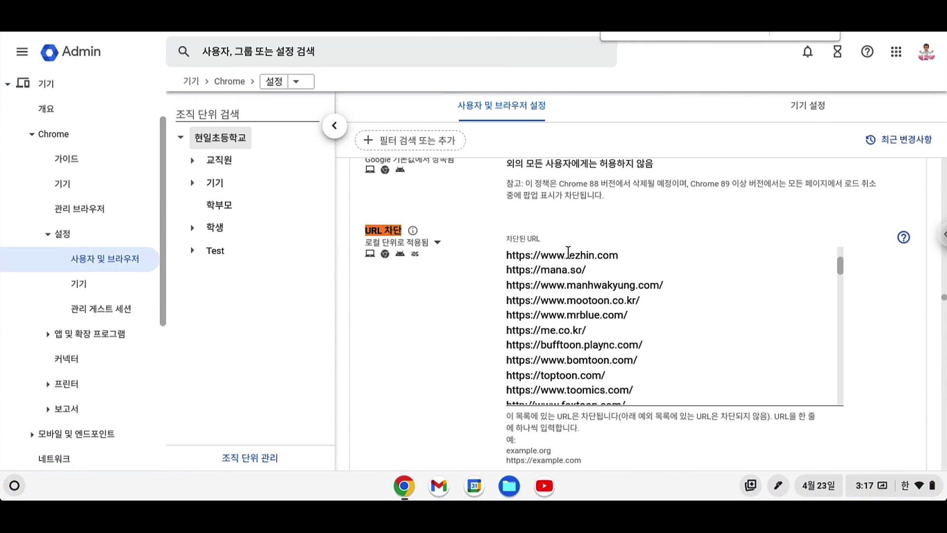
scroll(496, 329, down, 3)
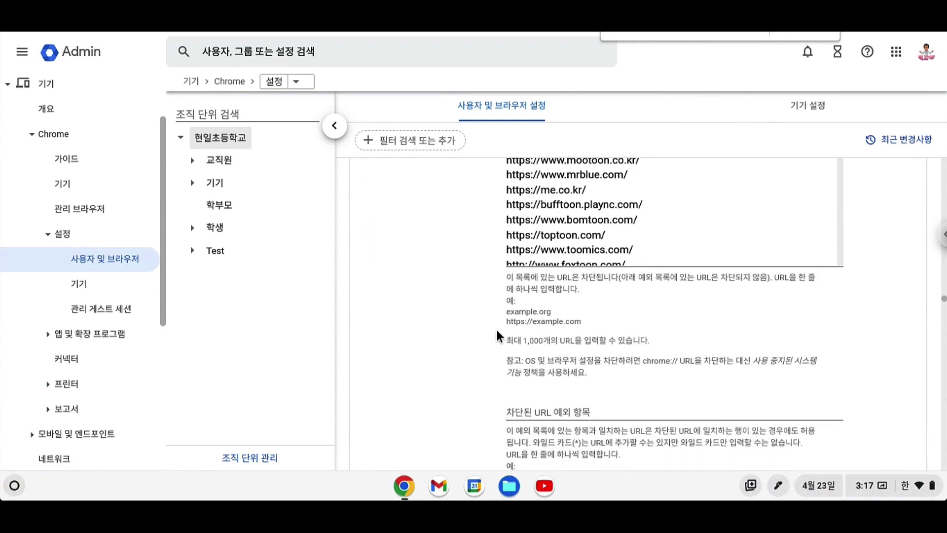
scroll(496, 330, up, 1)
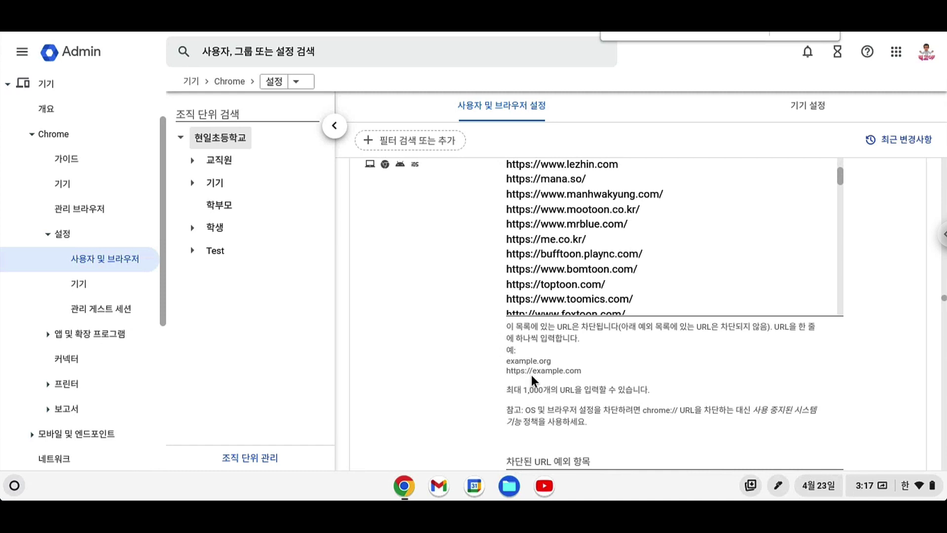
scroll(531, 375, up, 1)
scroll(532, 374, down, 3)
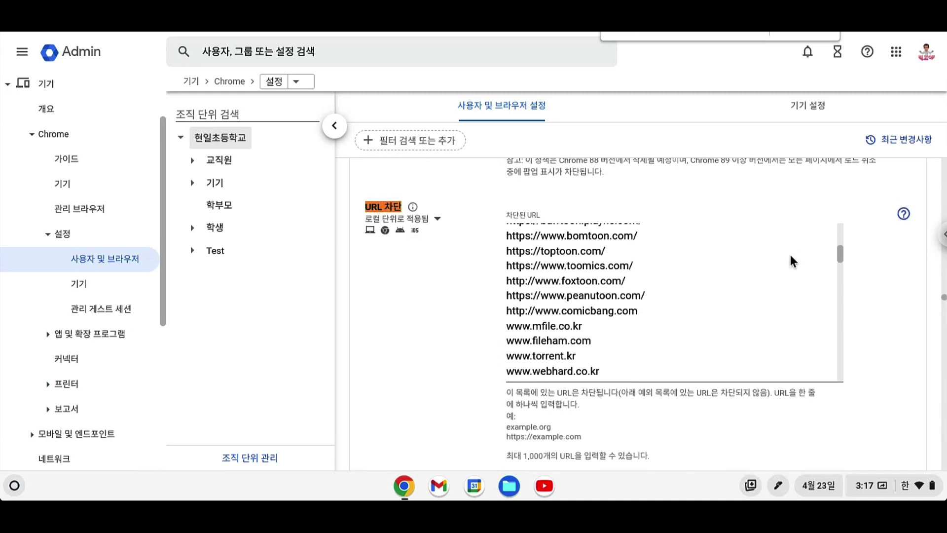
drag(838, 253, 821, 394)
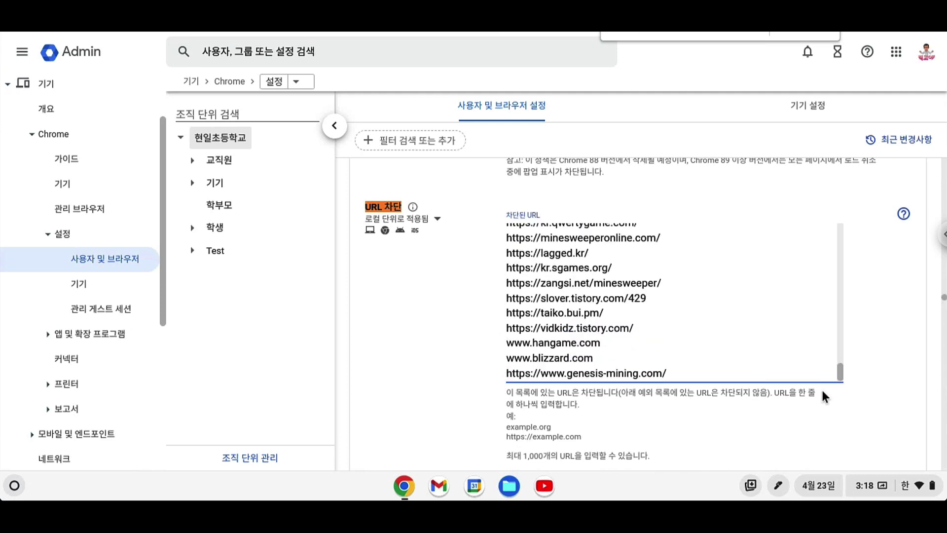
click(726, 368)
key(Return)
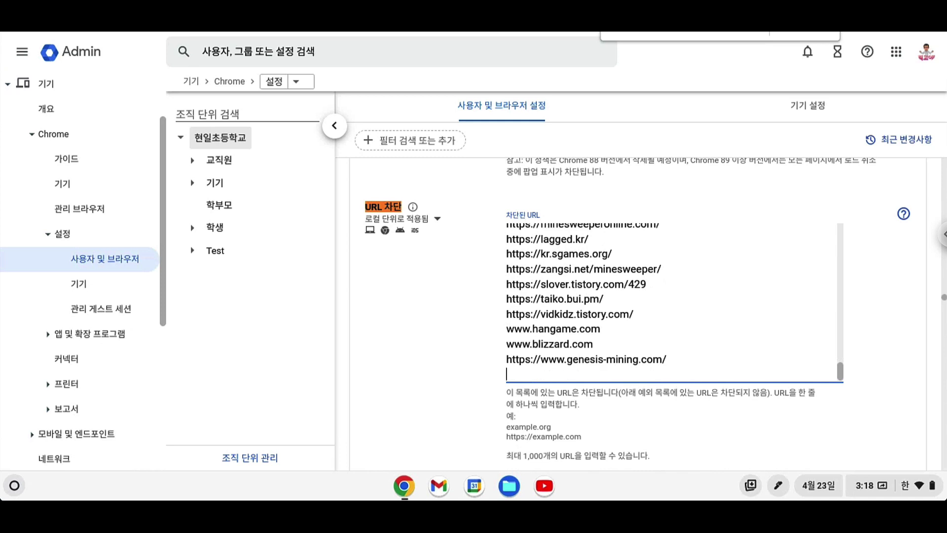
text(쇠)
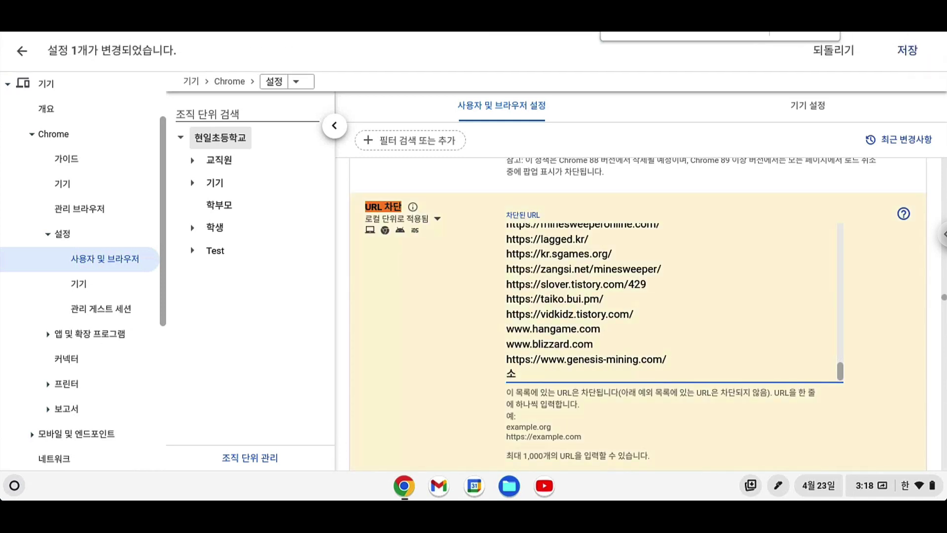
key(BackSpace)
key(ctrl+space)
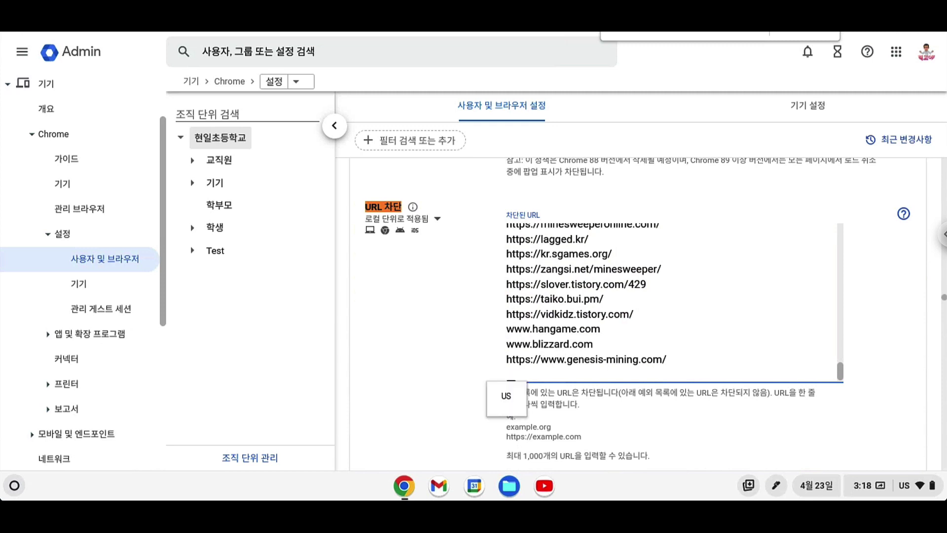
text(https)
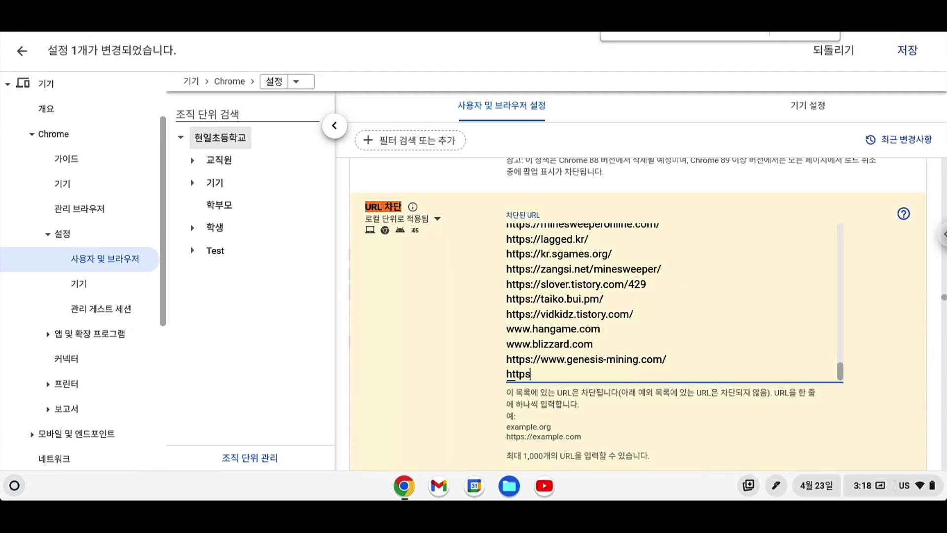
text(://www.daum.net)
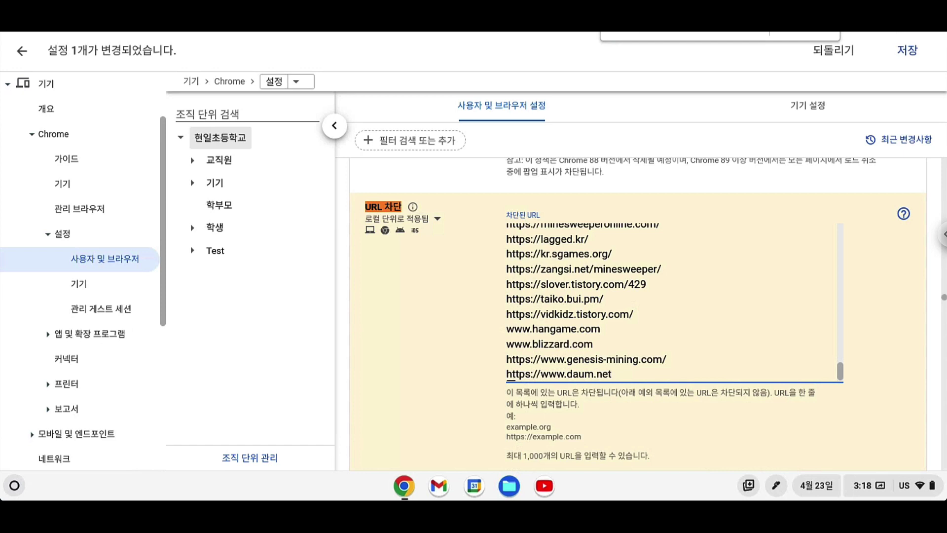
scroll(736, 335, down, 1)
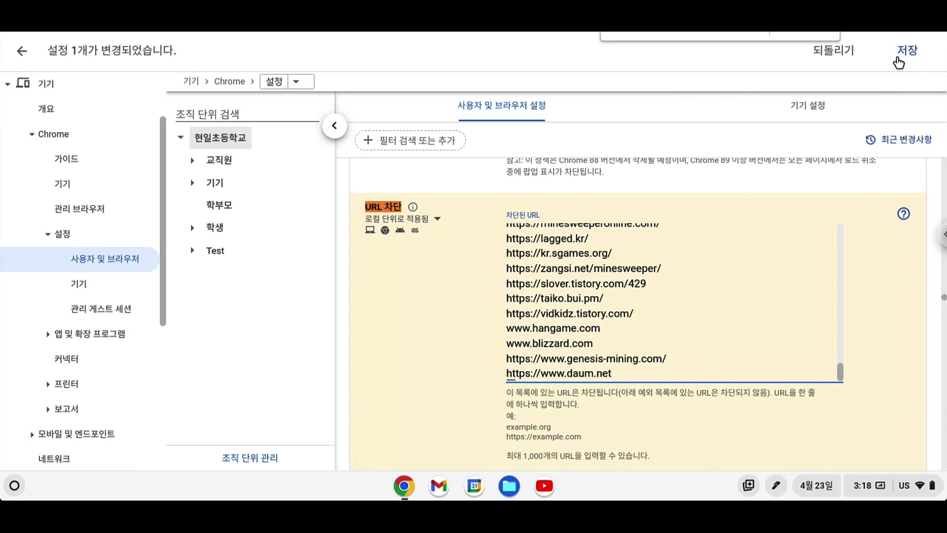
key(BackSpace)
key(BackSpace)
key(BackSpace)
key(BackSpace)
key(BackSpace)
key(BackSpace)
key(BackSpace)
key(BackSpace)
key(BackSpace)
key(BackSpace)
key(BackSpace)
key(BackSpace)
key(BackSpace)
key(BackSpace)
key(BackSpace)
key(BackSpace)
key(BackSpace)
key(BackSpace)
key(BackSpace)
key(BackSpace)
key(BackSpace)
key(BackSpace)
key(BackSpace)
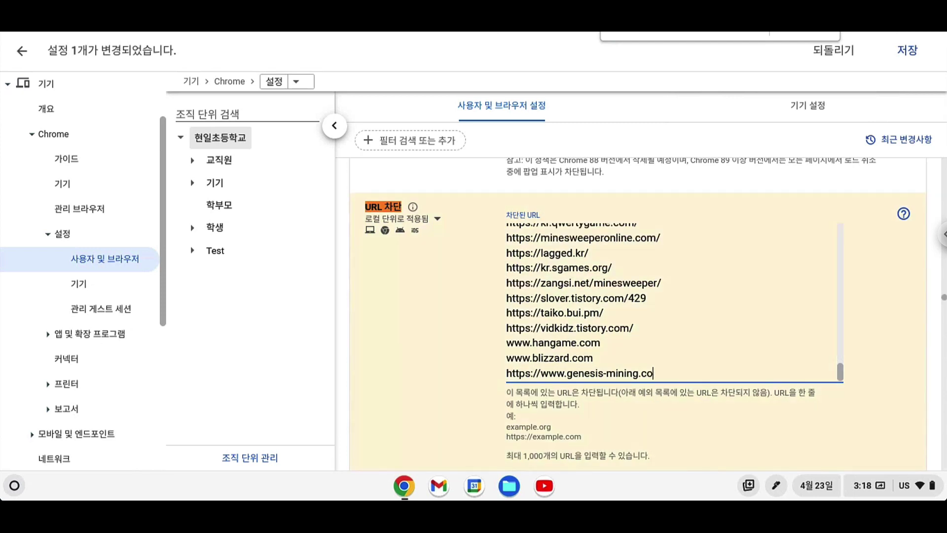
text(m)
click(911, 50)
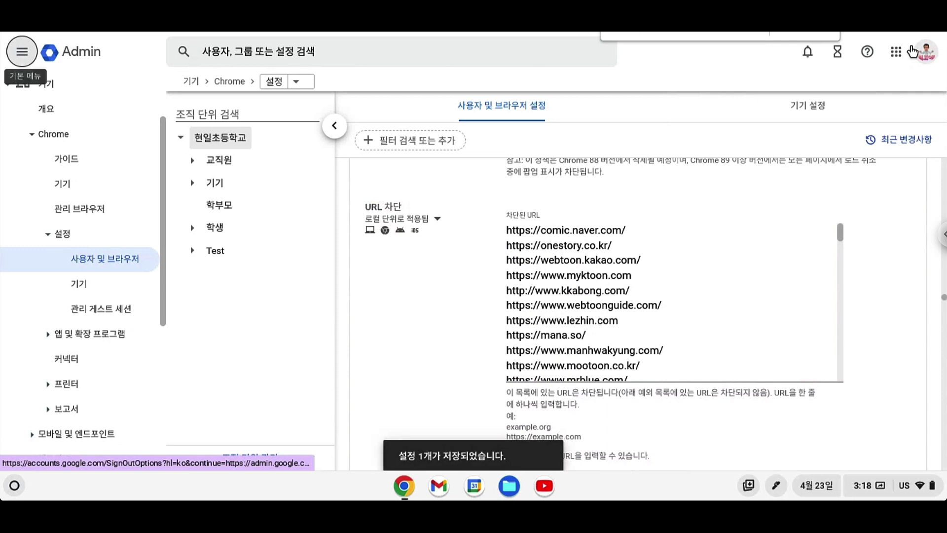
click(103, 285)
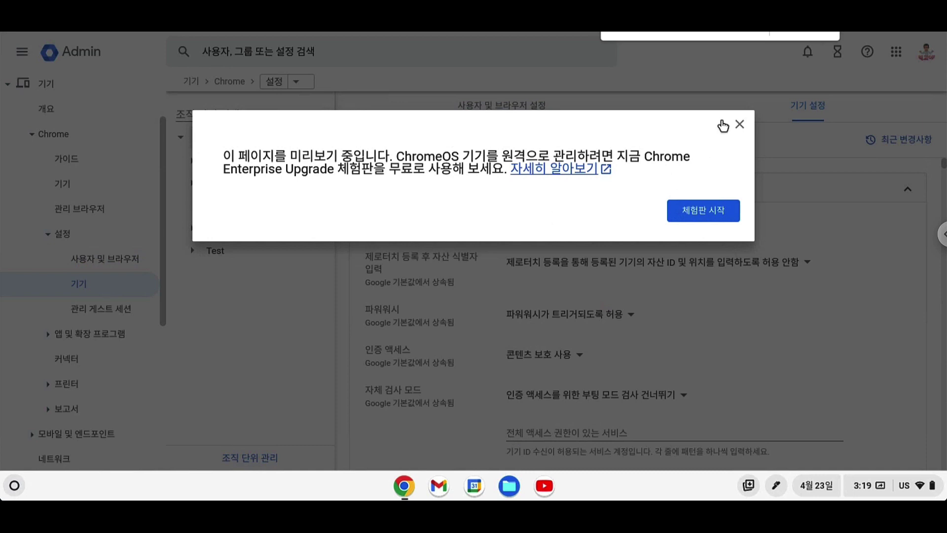
click(735, 125)
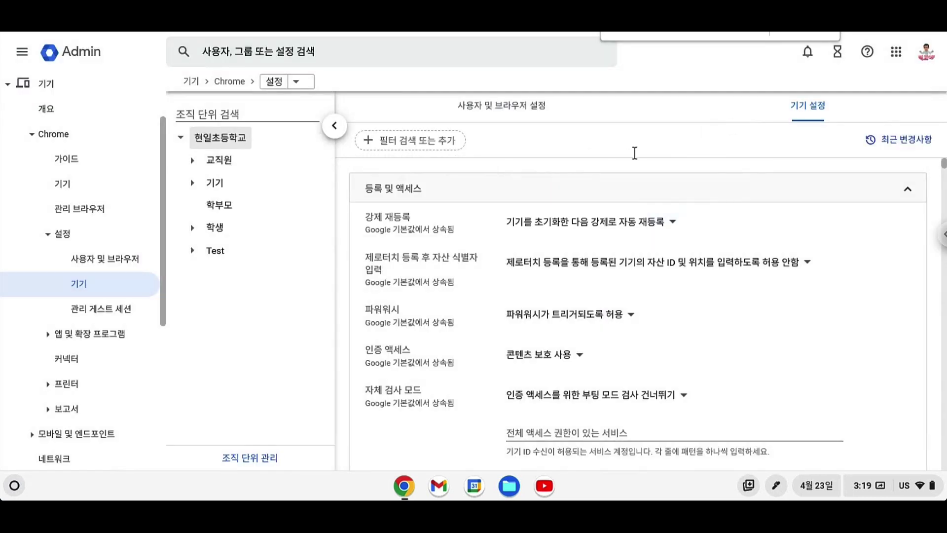
click(47, 236)
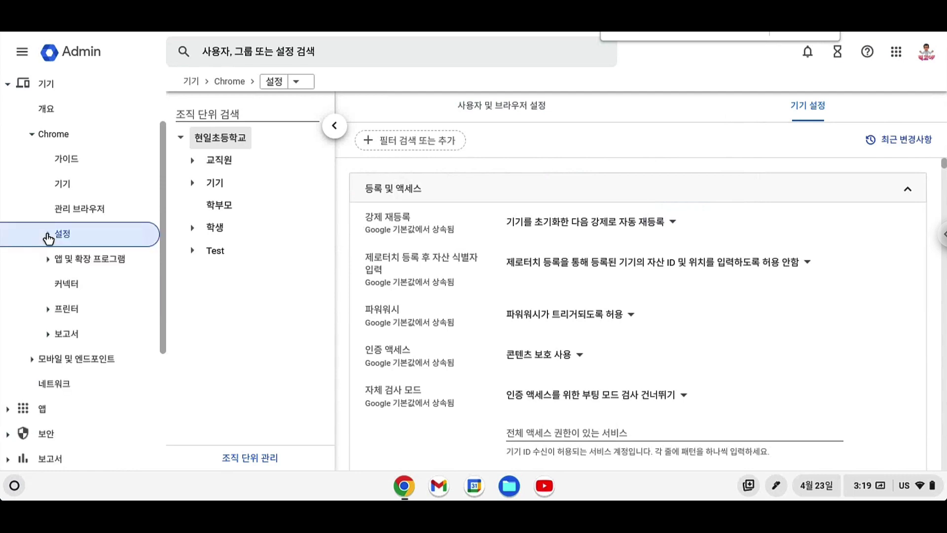
Look over the entries under 앱 및 확장 프로그램 and under the main 앱 section
click(79, 261)
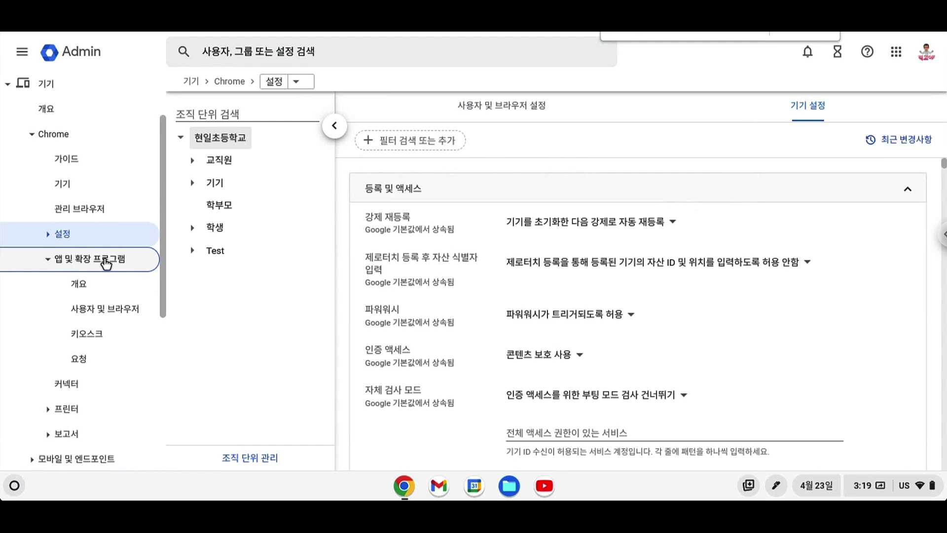
scroll(17, 364, down, 6)
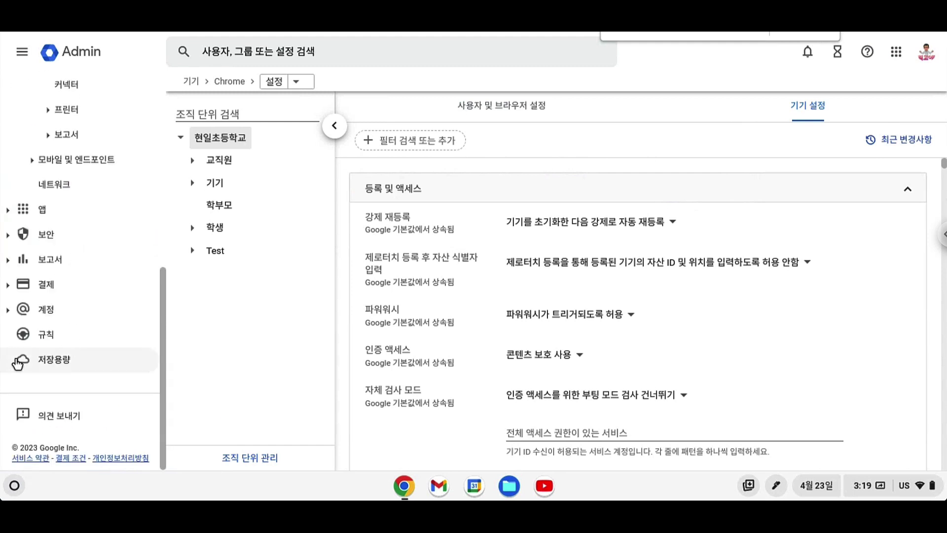
click(46, 210)
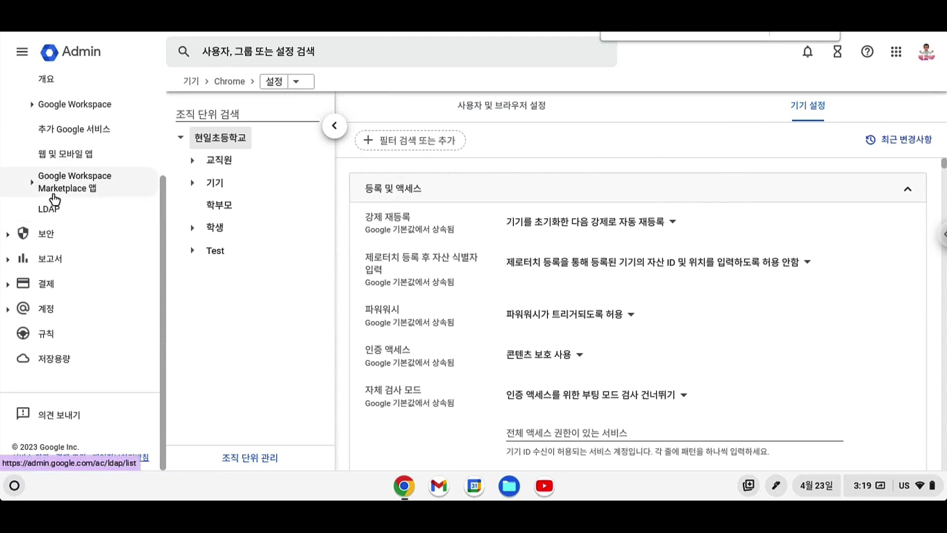
scroll(55, 198, up, 3)
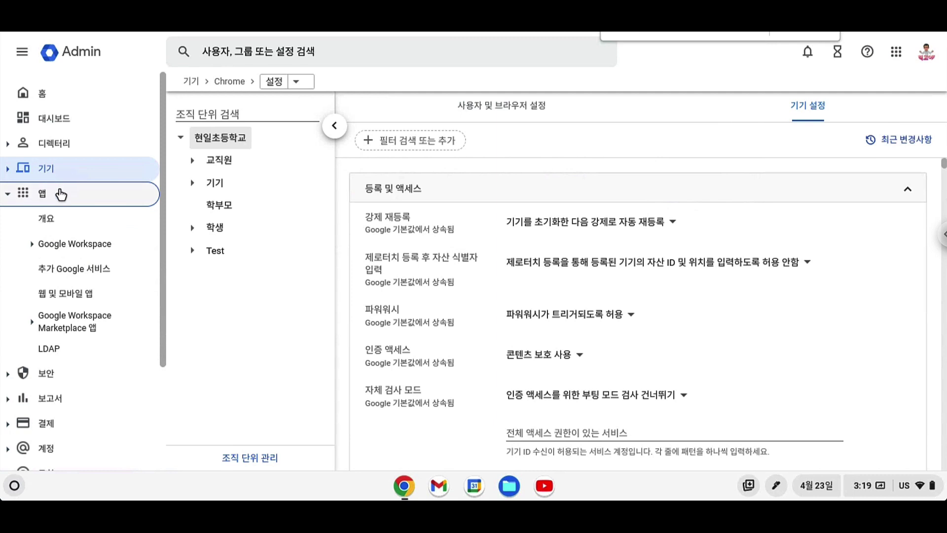
click(60, 193)
click(61, 193)
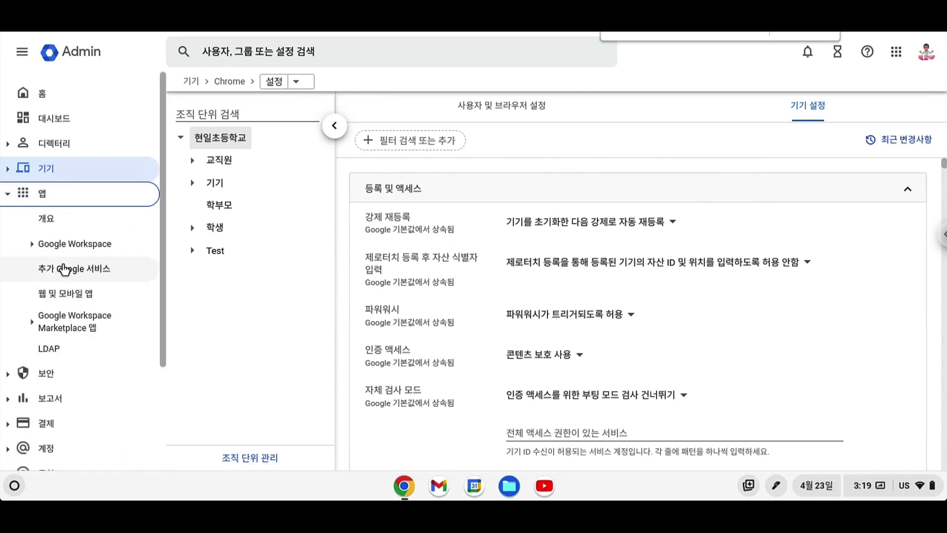
View the Classroom settings among the Google Workspace apps, collapse that group, and look over the entries under 보안
click(71, 239)
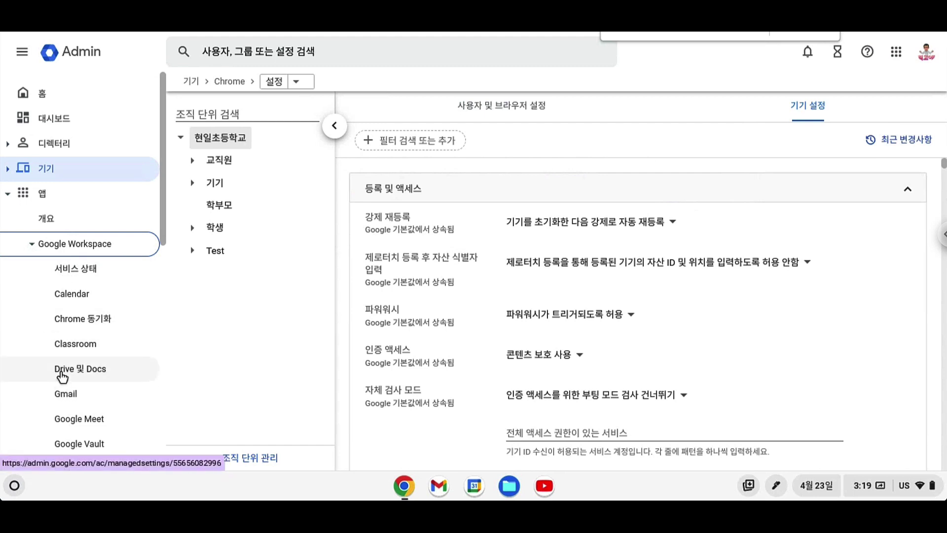
click(68, 343)
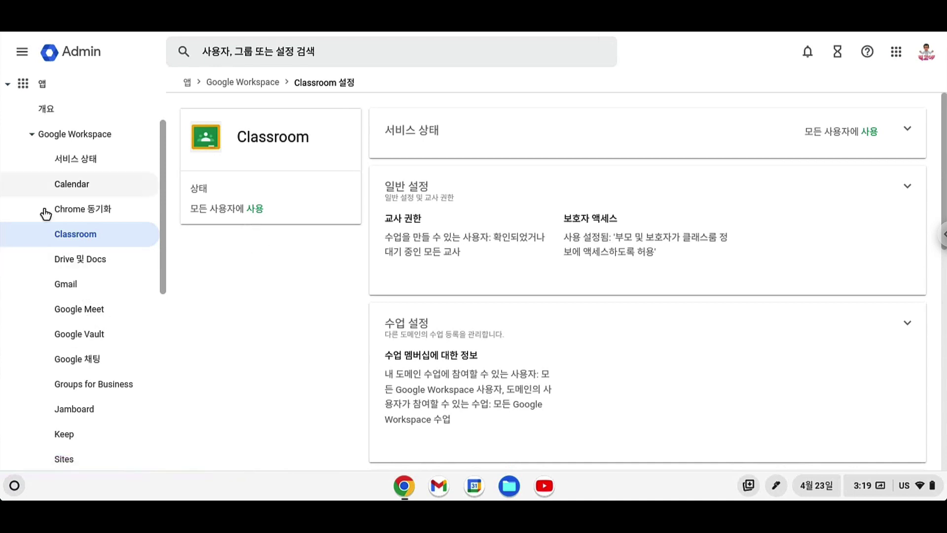
click(32, 136)
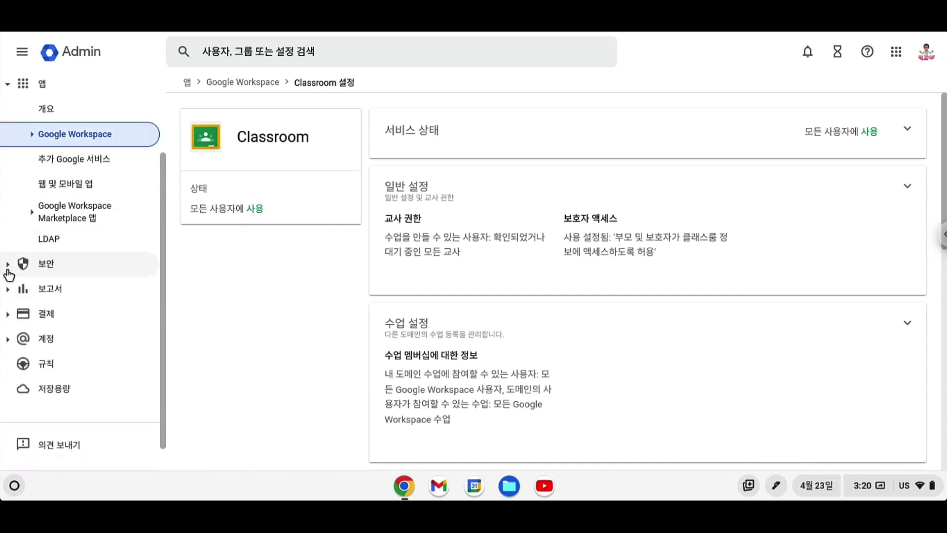
click(9, 269)
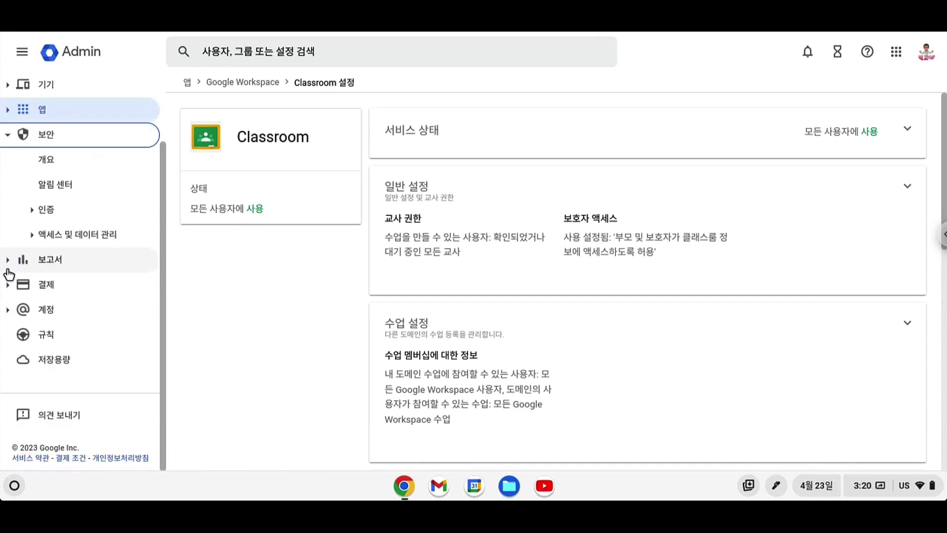
click(9, 140)
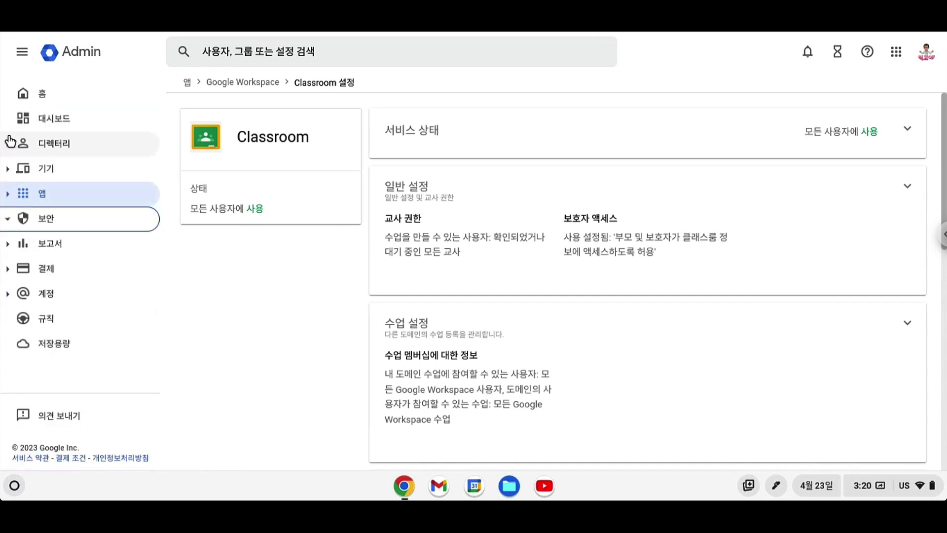
Open 계정 설정 under 계정 and bring up its age-based access settings (연령별 액세스 설정)
click(9, 295)
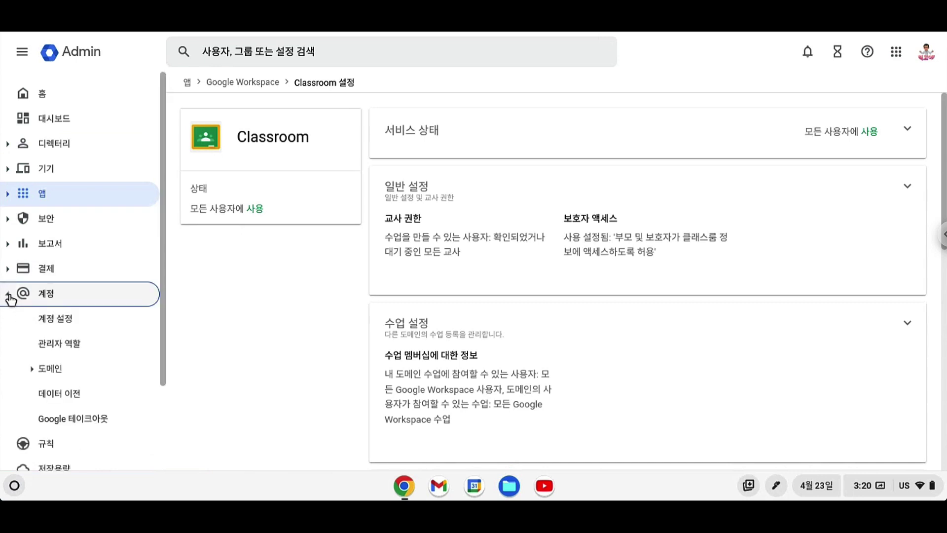
click(56, 317)
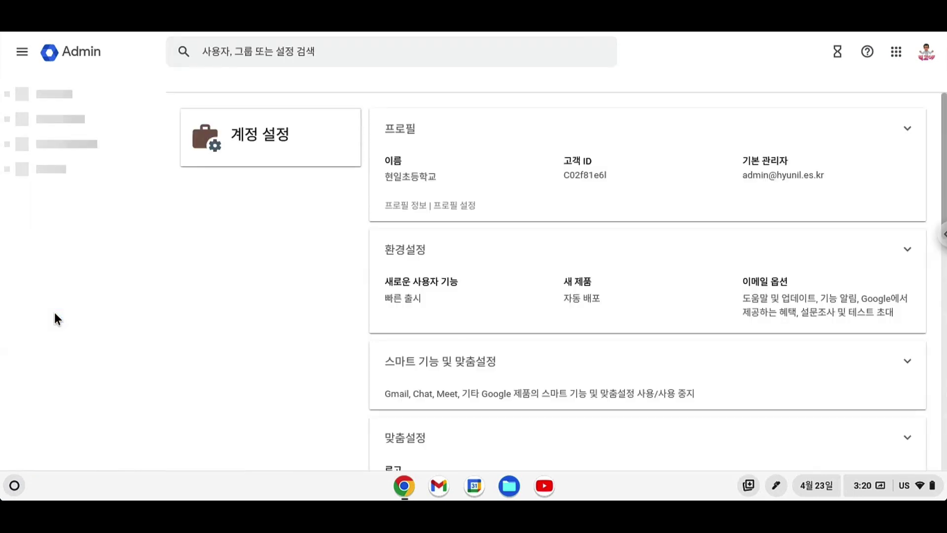
scroll(384, 328, down, 1)
scroll(392, 335, down, 10)
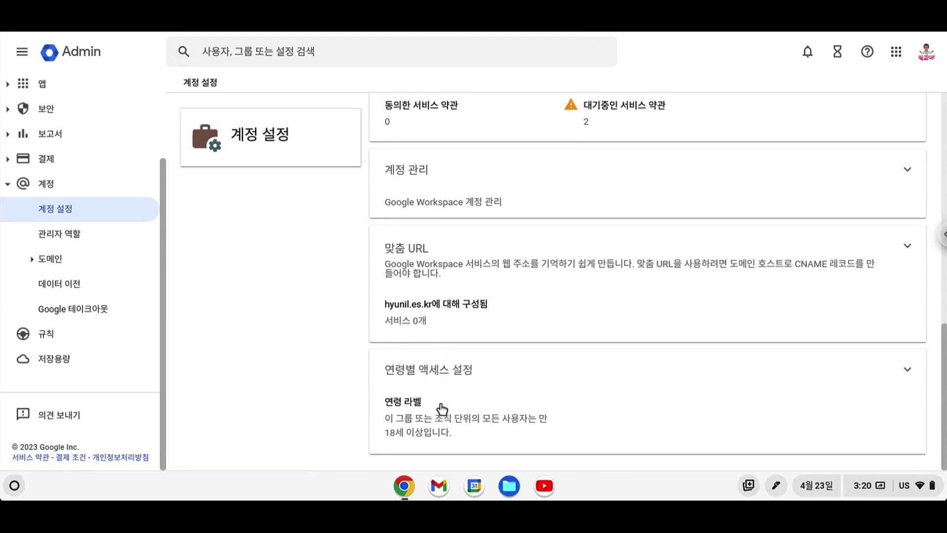
click(907, 370)
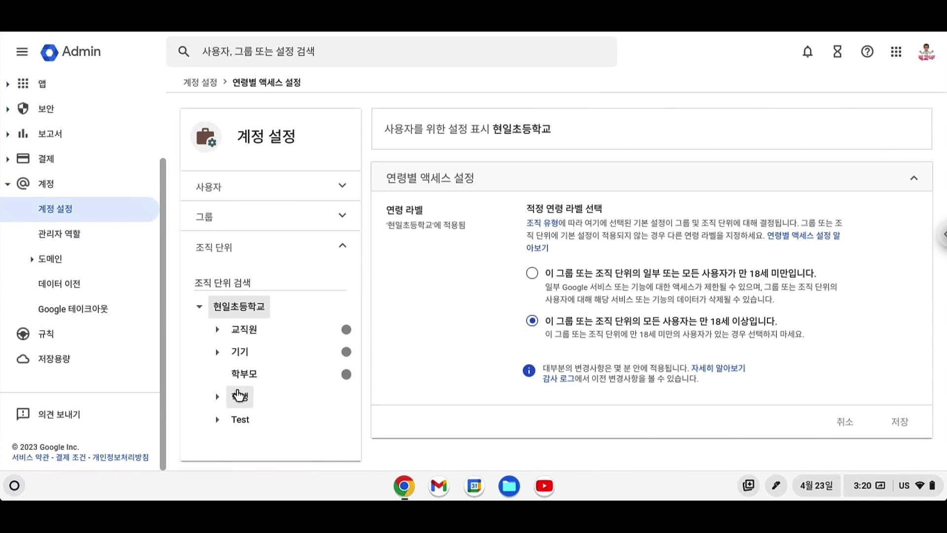
Override the age label for the 학생 organizational unit, marking some or all of its users as under 18 (만 18세 미만)
click(238, 395)
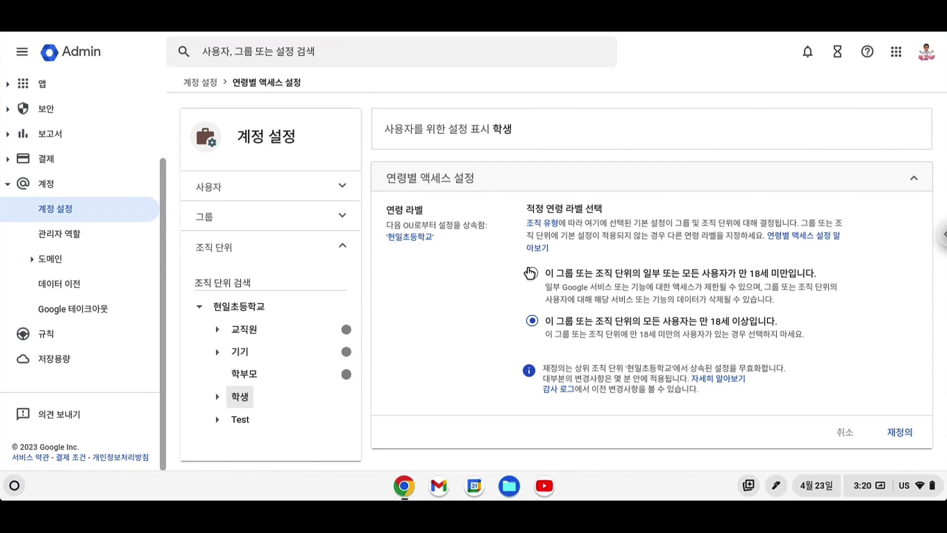
click(532, 273)
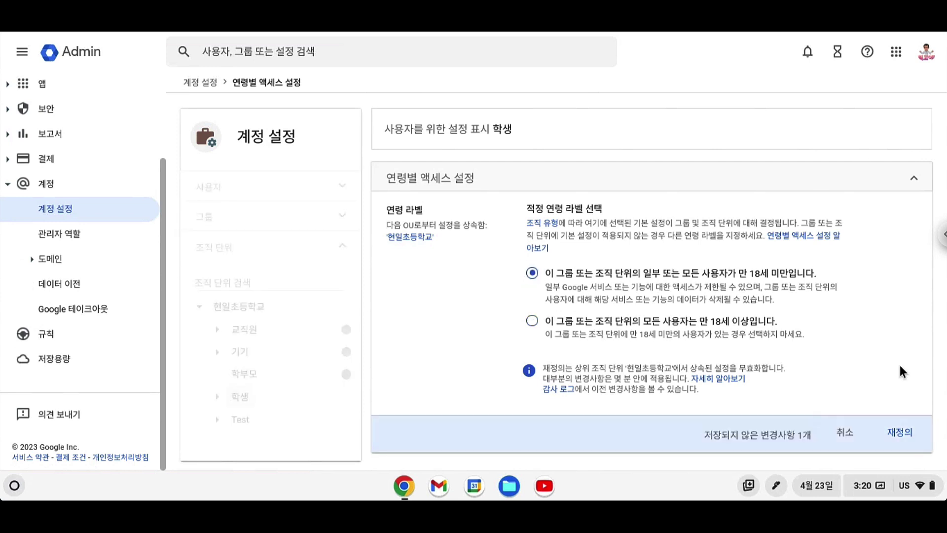
click(897, 427)
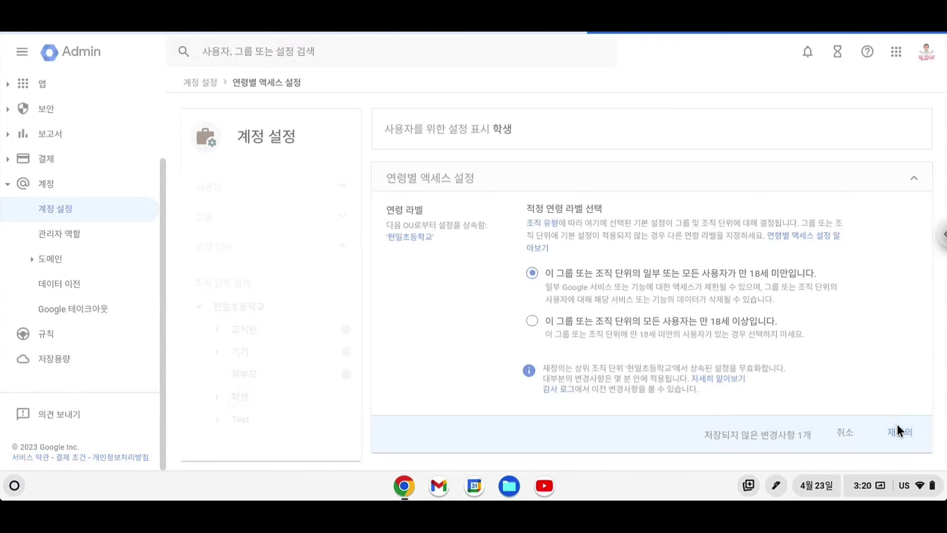